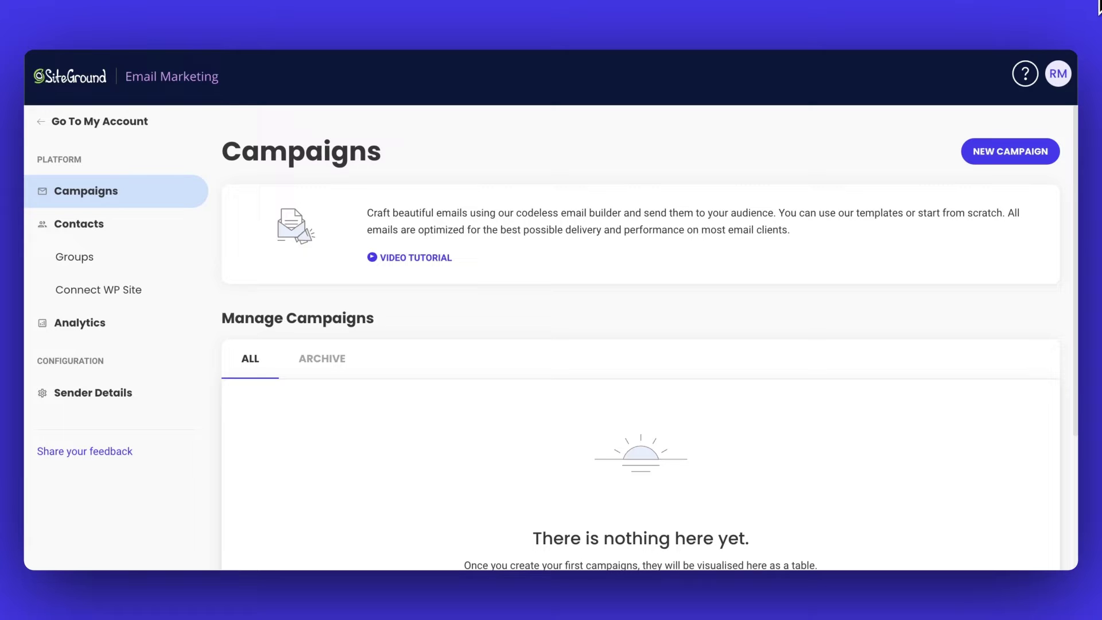
- Create the 'New Christmas Collection' campaign and start it from the first Basic layout
click(1010, 153)
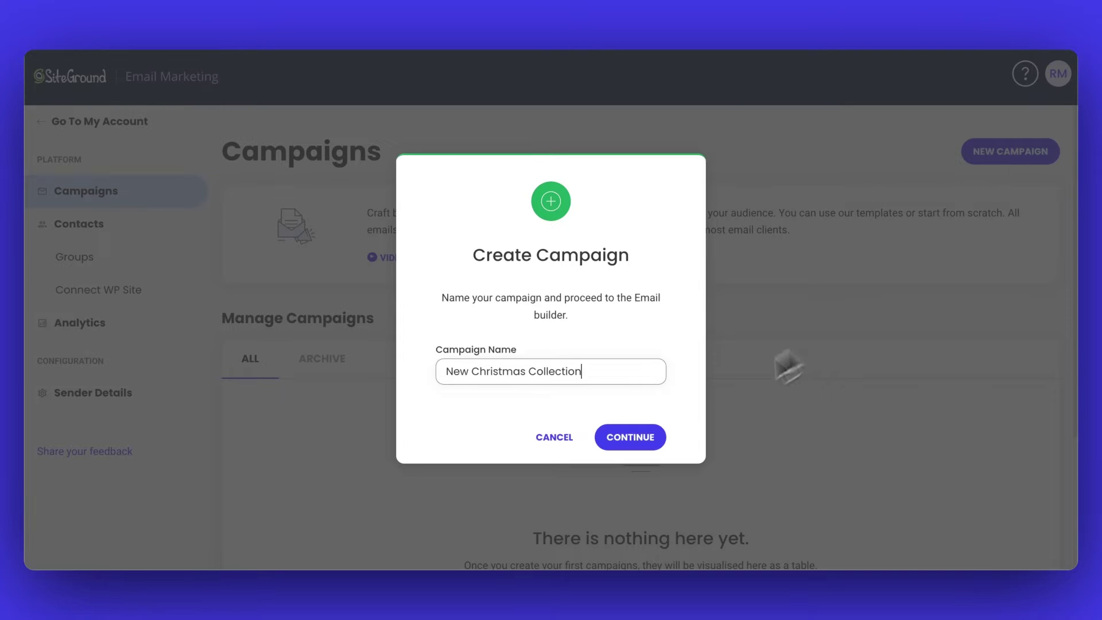
click(643, 436)
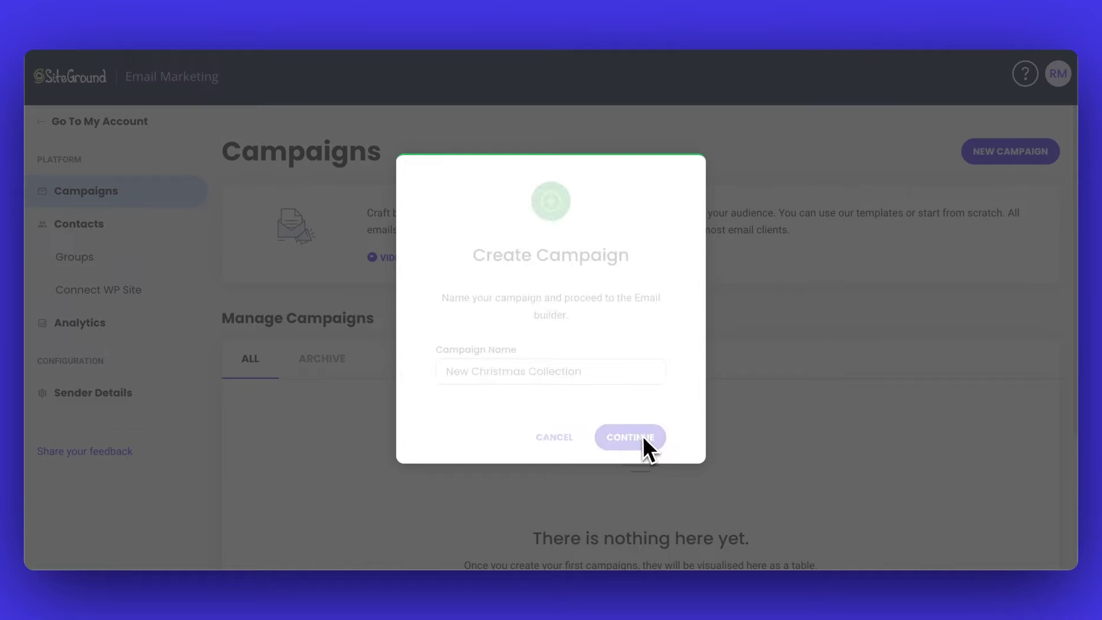
mouse_move(385, 304)
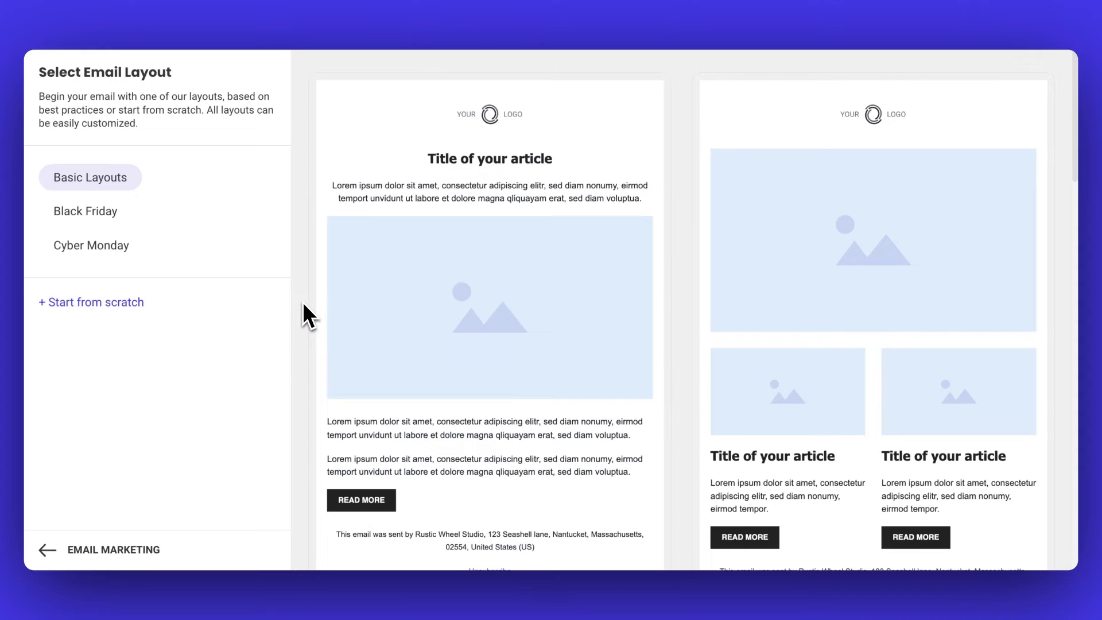
scroll(301, 302, down, 8)
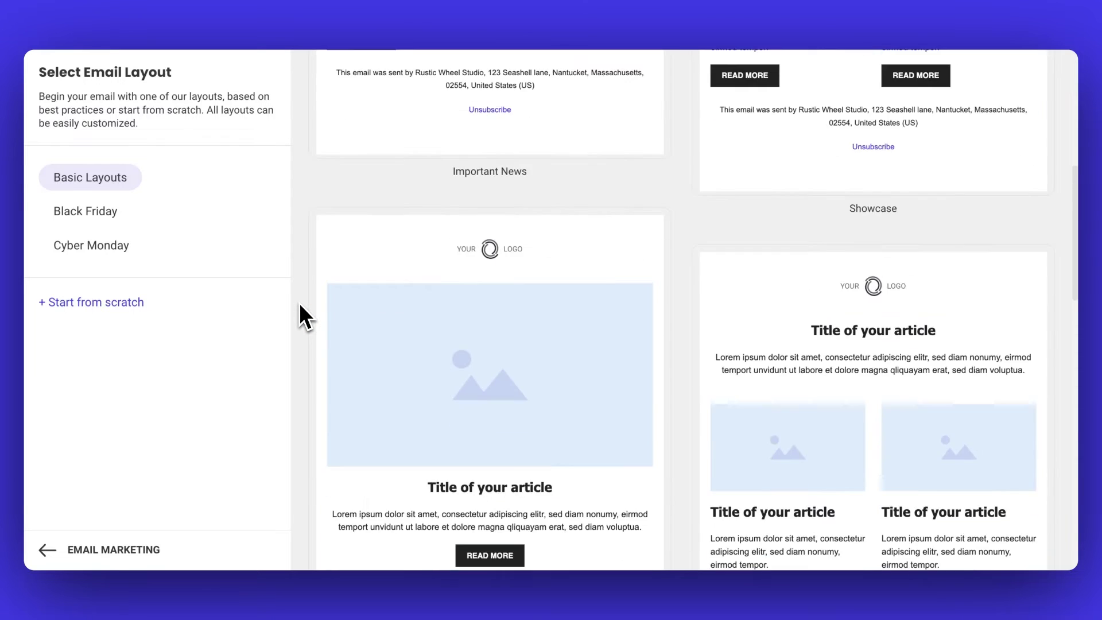
scroll(300, 306, down, 6)
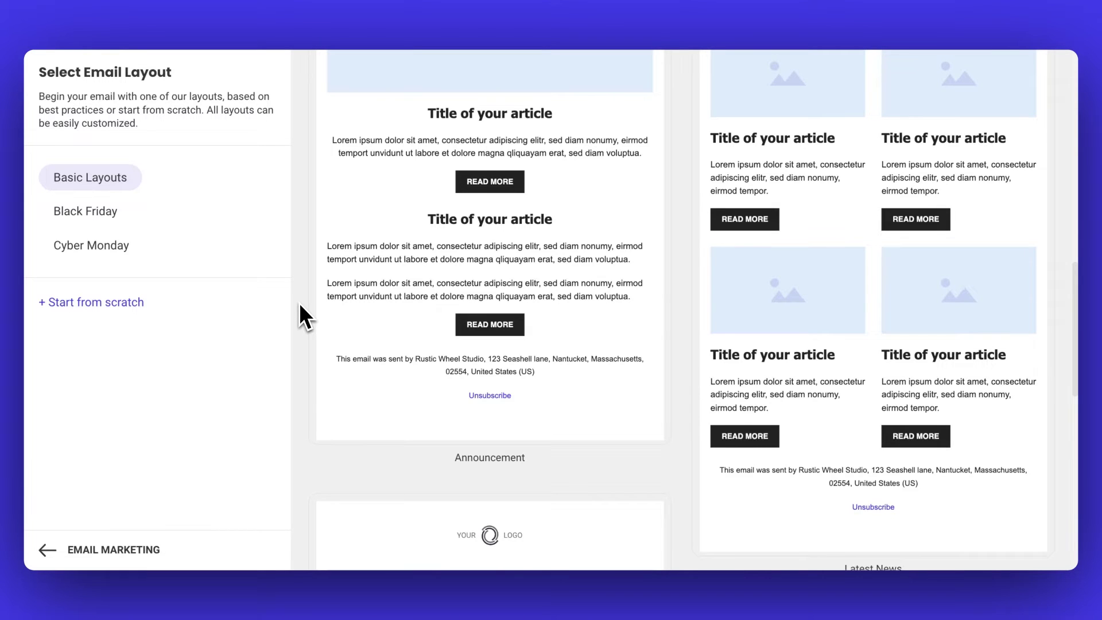
scroll(300, 306, down, 15)
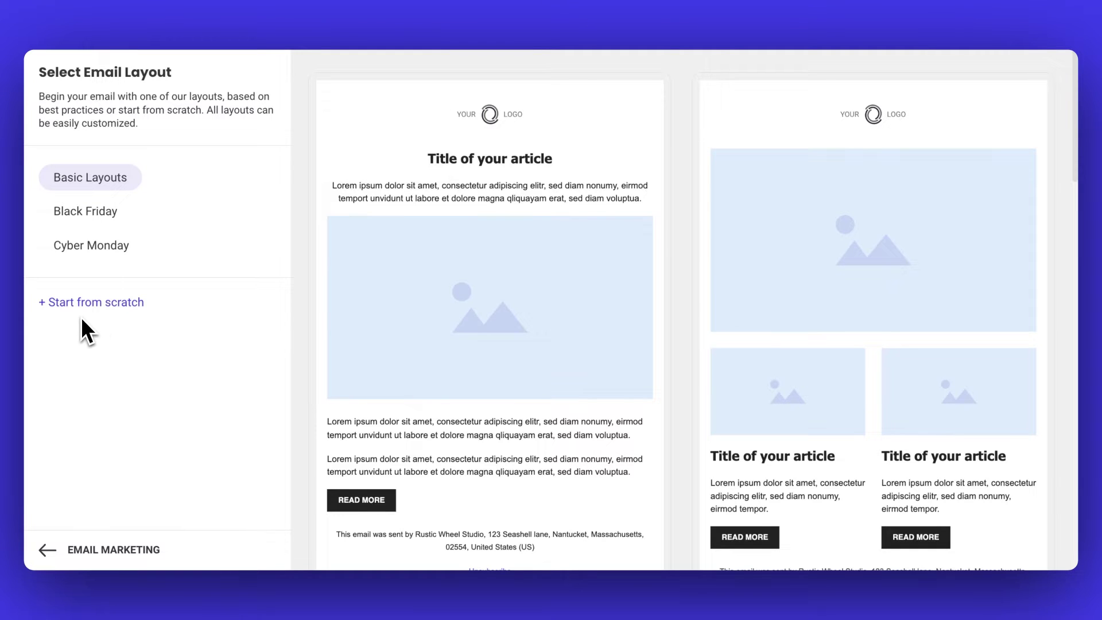
mouse_move(423, 352)
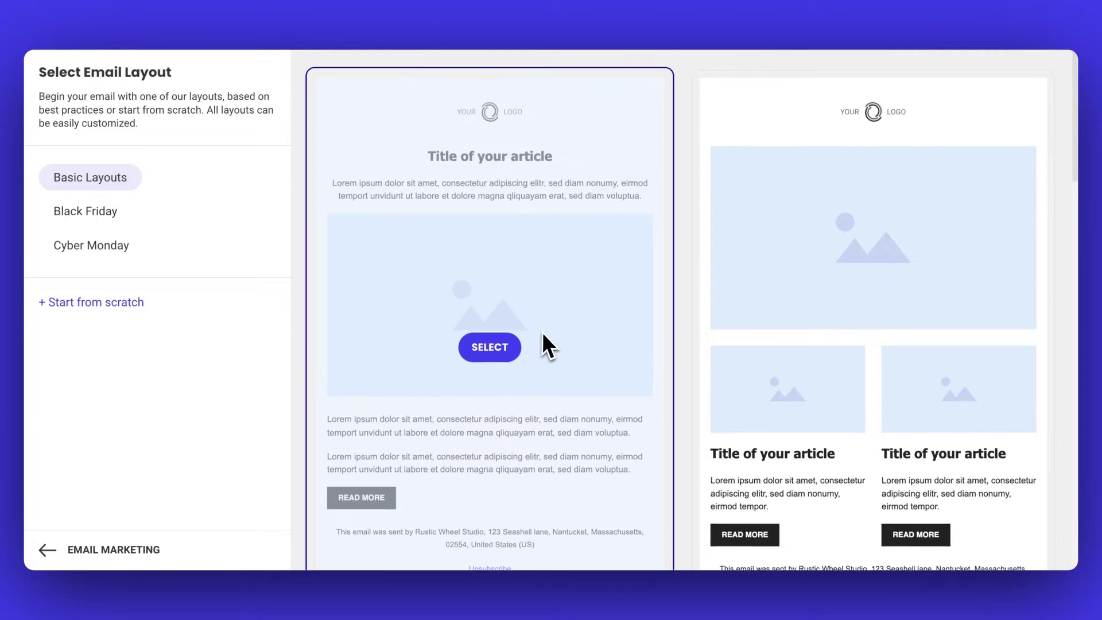
scroll(542, 332, down, 1)
click(466, 310)
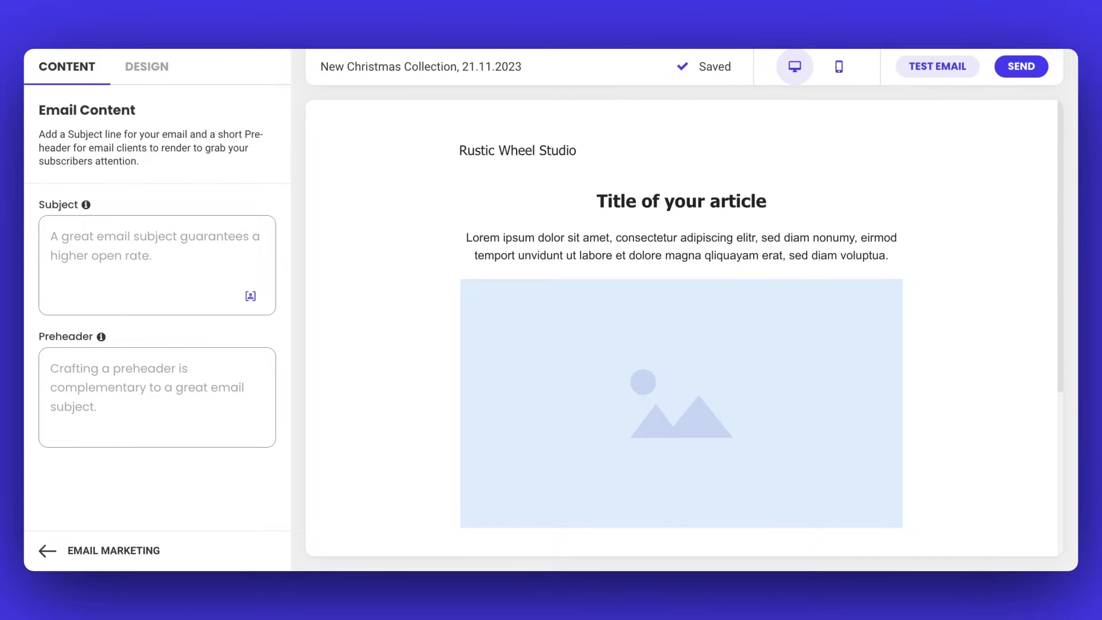
- Retitle the first section's heading to 'New In: Christmas Pottery Collection'
scroll(981, 256, down, 3)
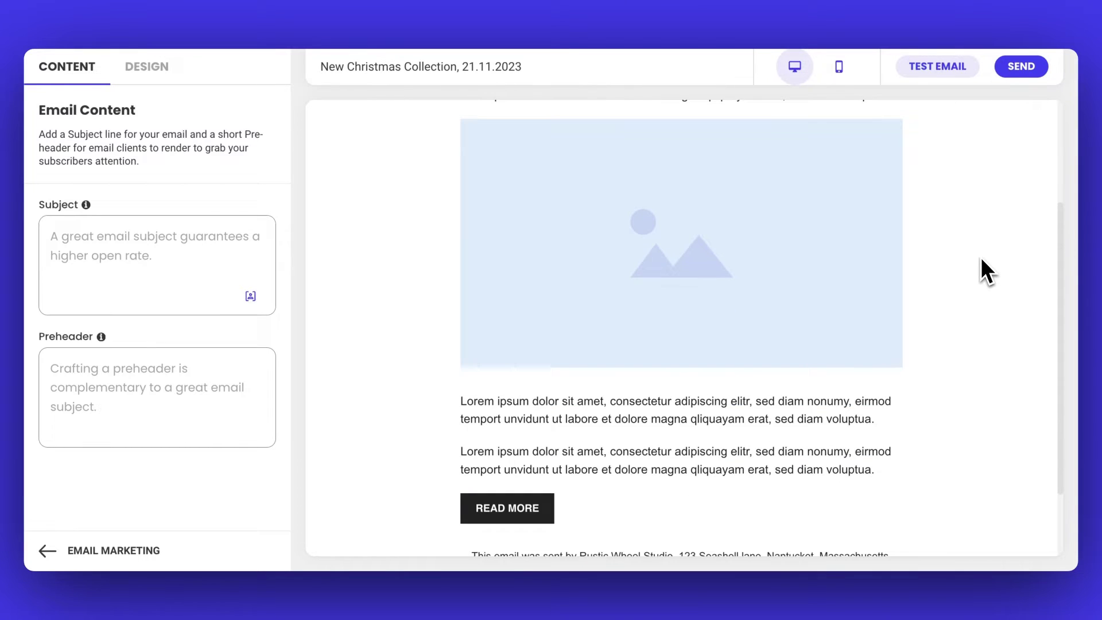
scroll(981, 259, up, 3)
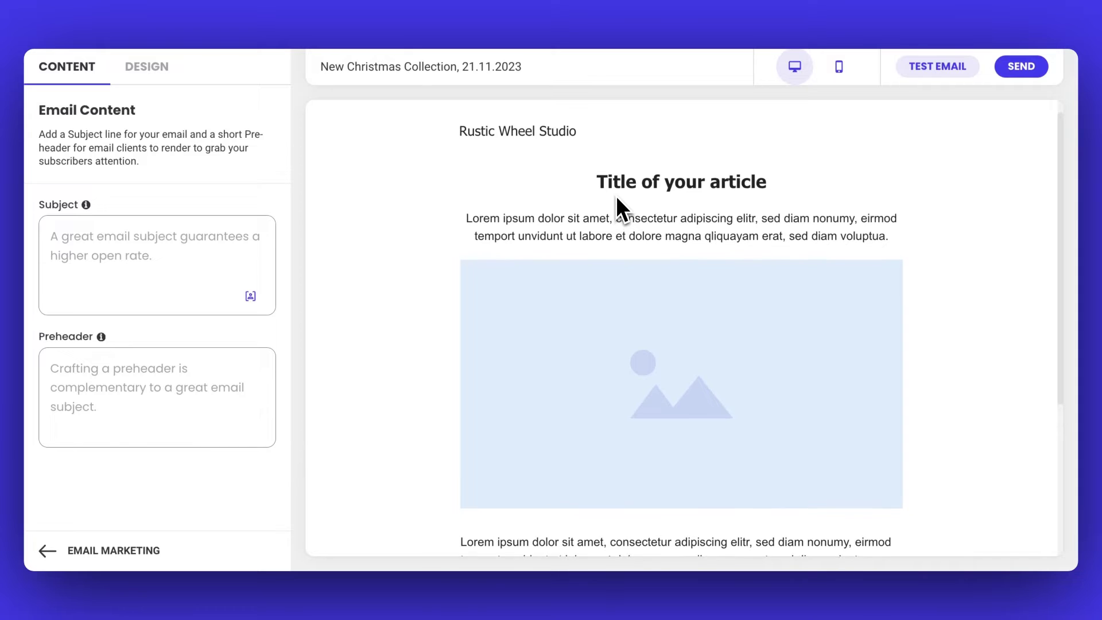
double_click(612, 188)
triple_click(611, 188)
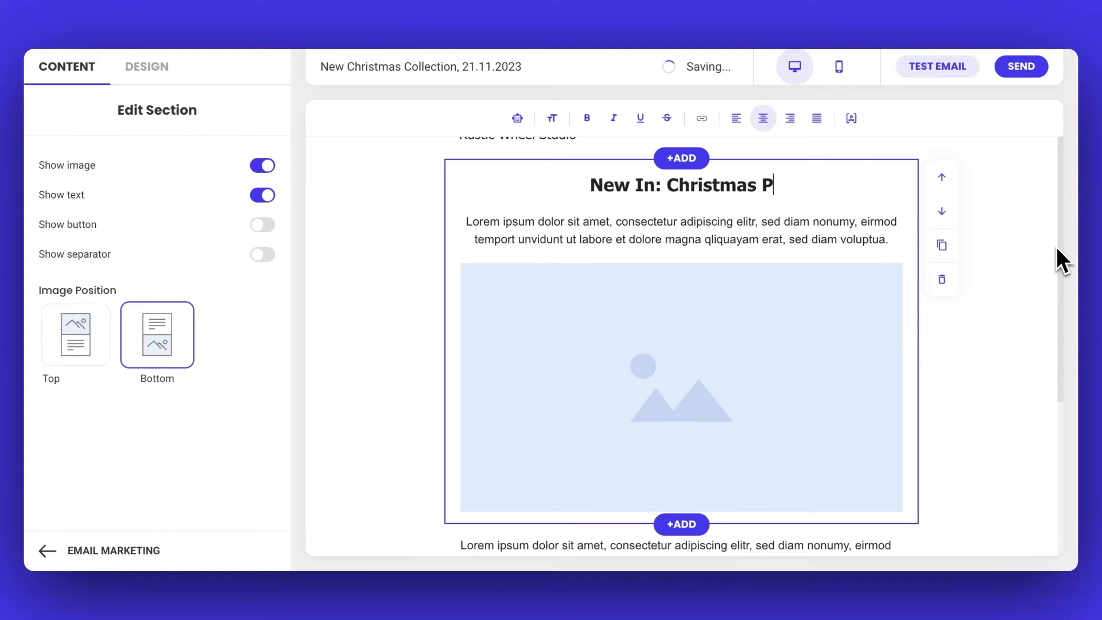
text(ery Collect)
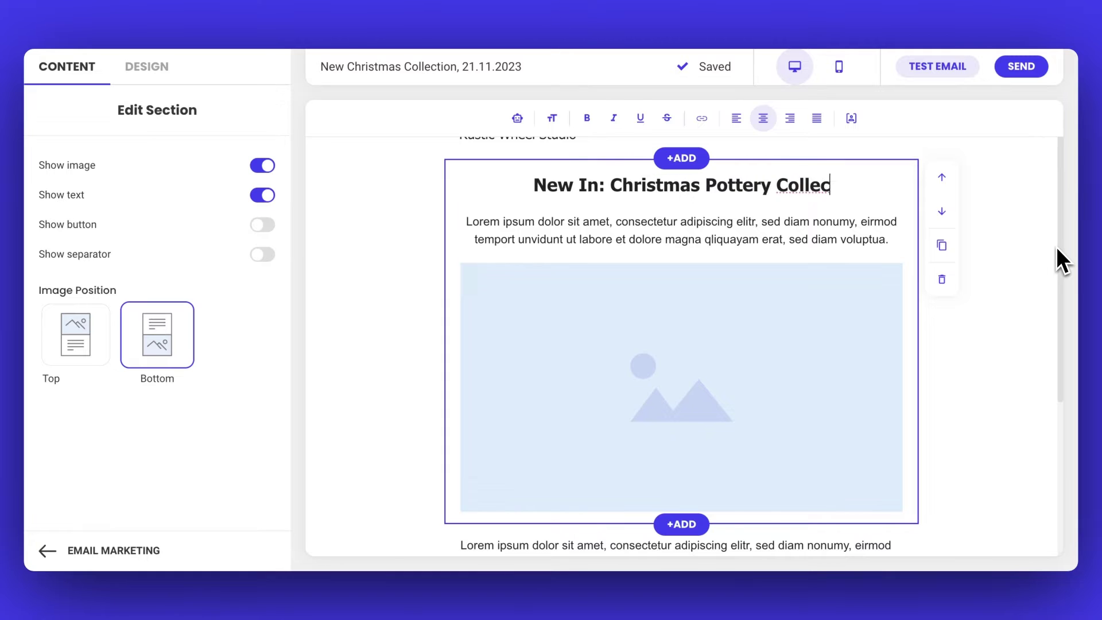
text(ion)
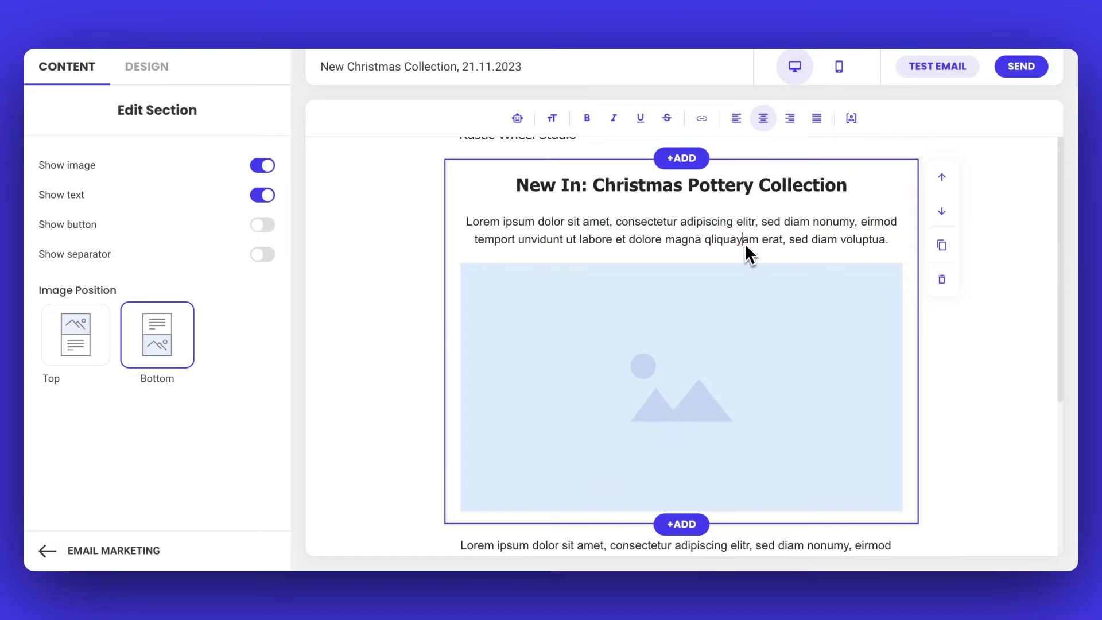
triple_click(745, 243)
- Delete the placeholder paragraph, then briefly hide and restore the section image and heading
key(BackSpace)
key(BackSpace)
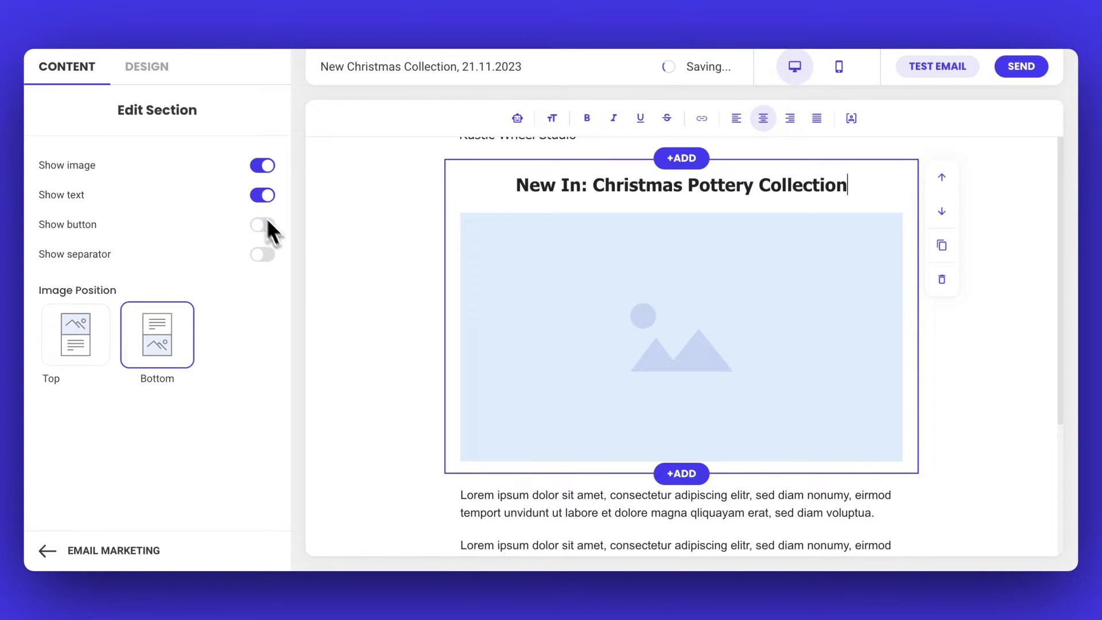
click(253, 171)
click(253, 171)
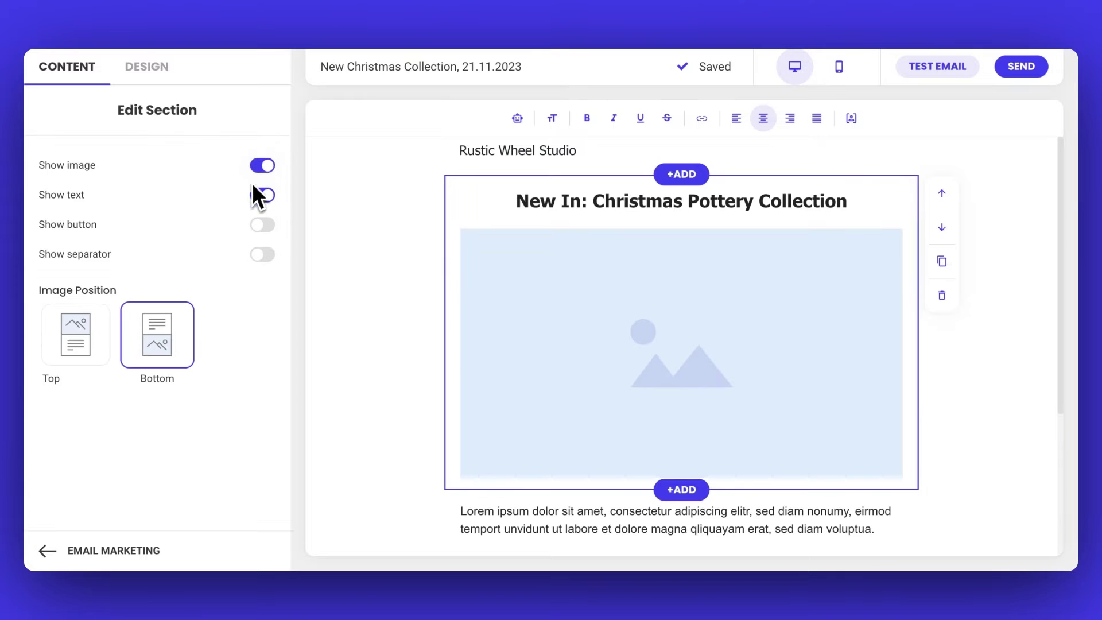
click(253, 195)
click(254, 196)
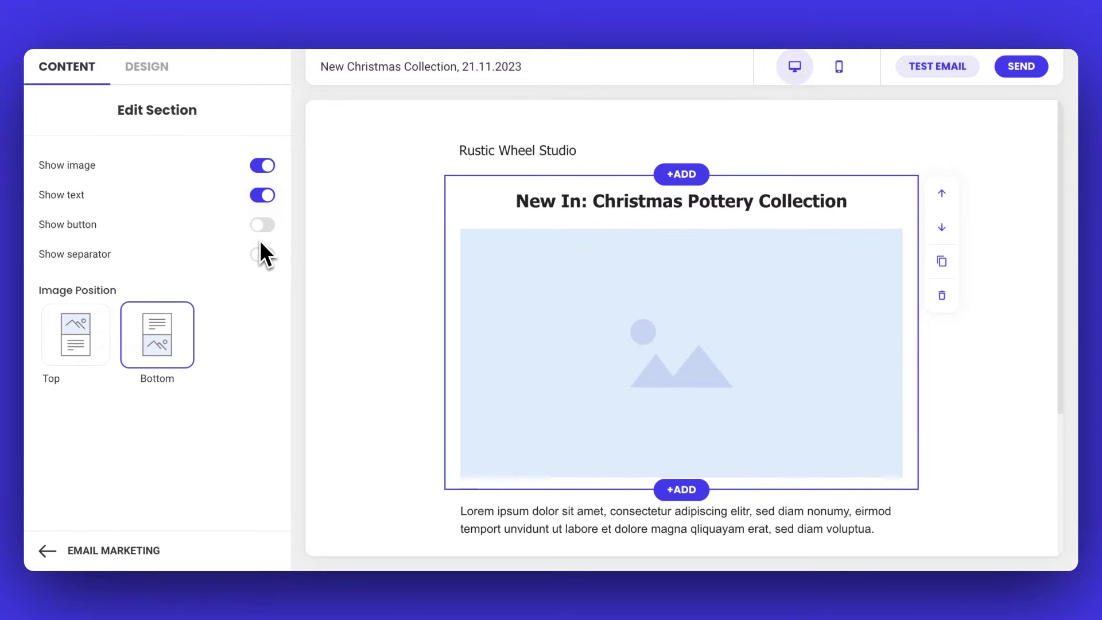
- Try the button, separator and image-position options, leaving the heading above the image
click(259, 225)
click(259, 227)
click(261, 251)
click(262, 254)
click(69, 351)
click(173, 344)
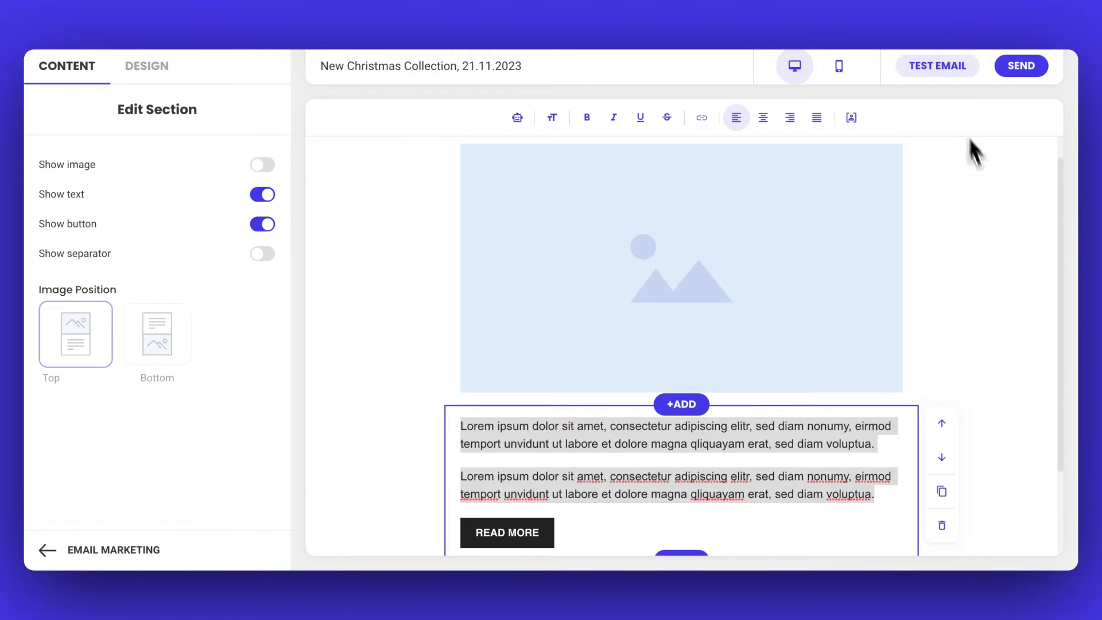
- Generate Promotional-tone AI copy about the Christmas pottery collection and break it before 'Don't let…'
click(518, 117)
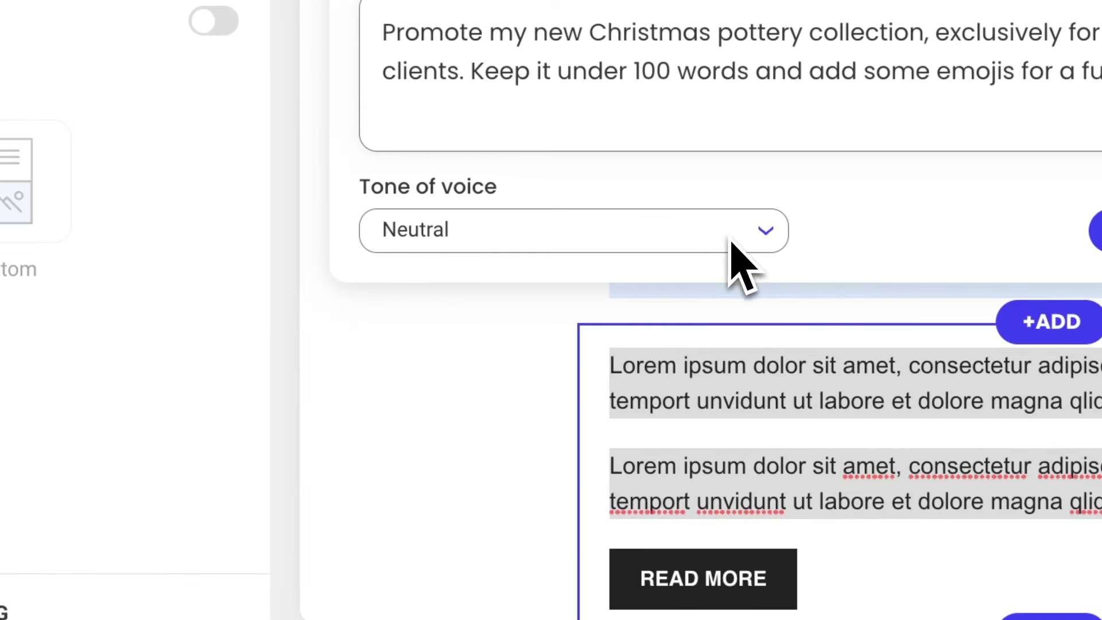
click(477, 446)
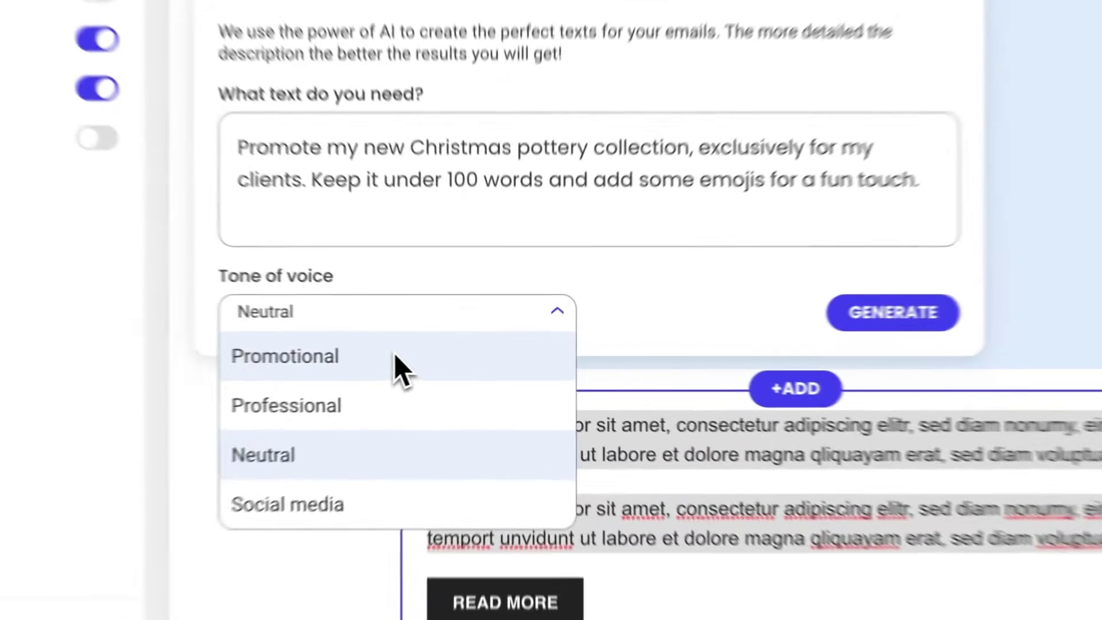
click(441, 384)
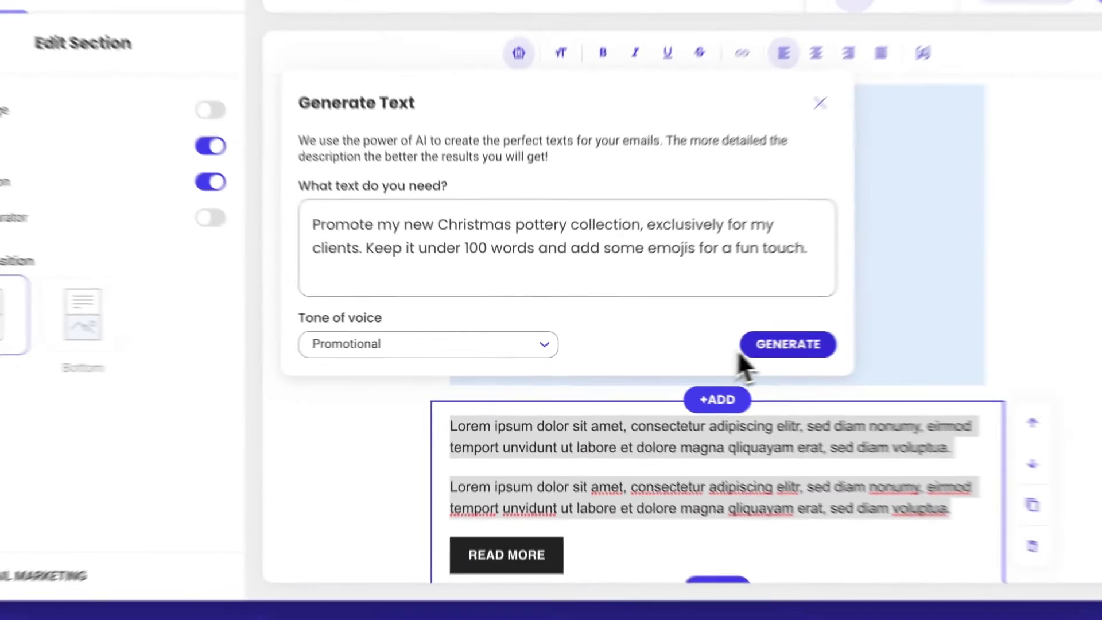
click(930, 290)
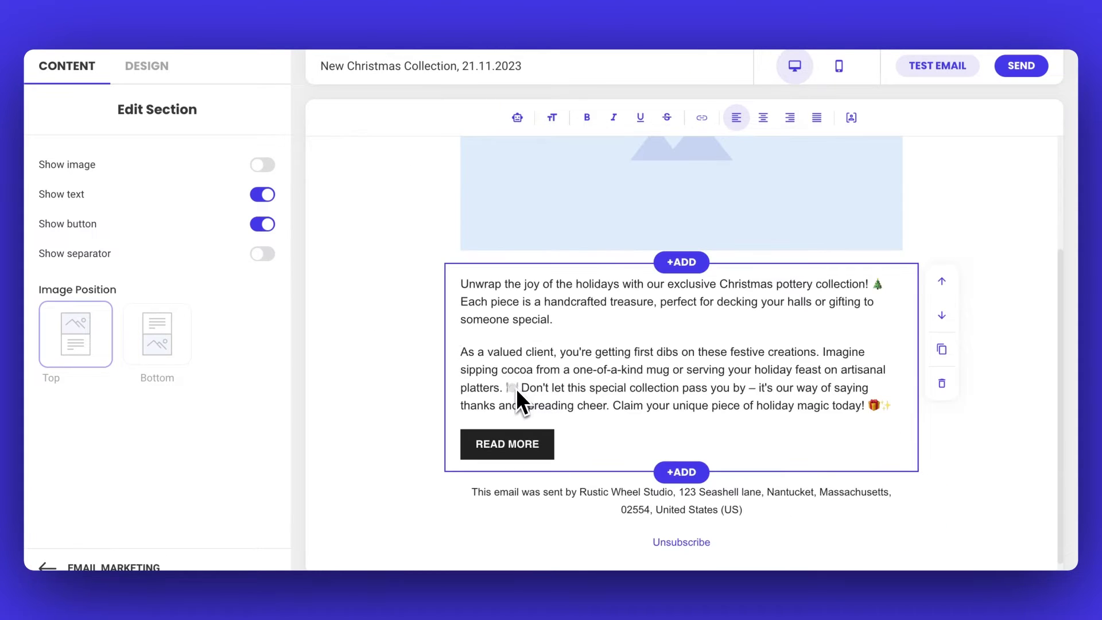
click(516, 389)
key(Return)
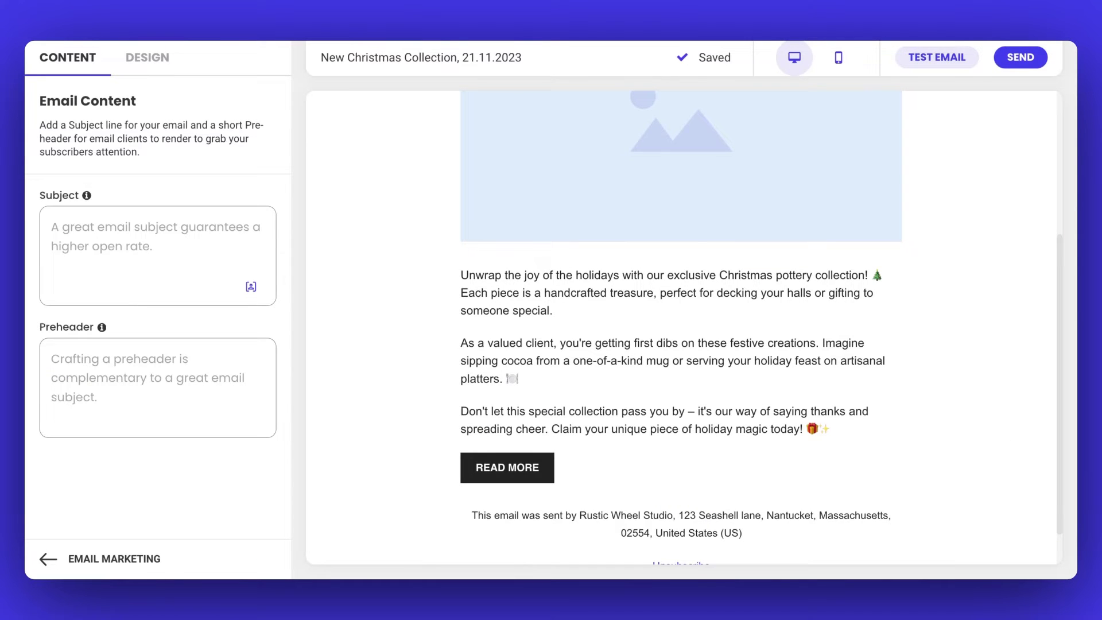
- Rename the READ MORE button to SHOP COLLECTION
click(524, 470)
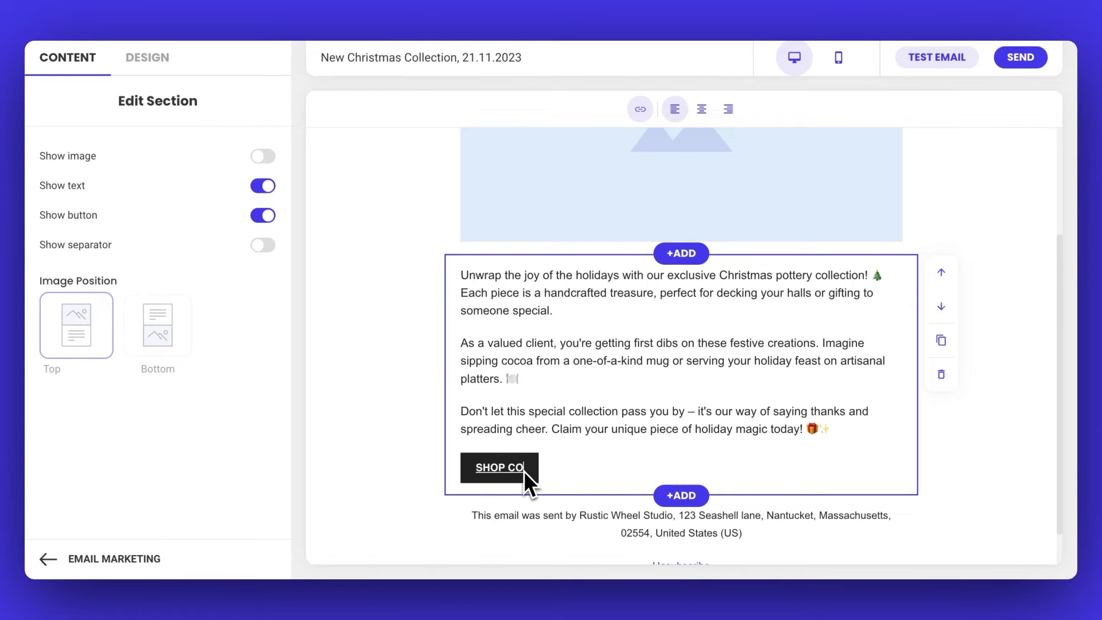
text(LLECTION)
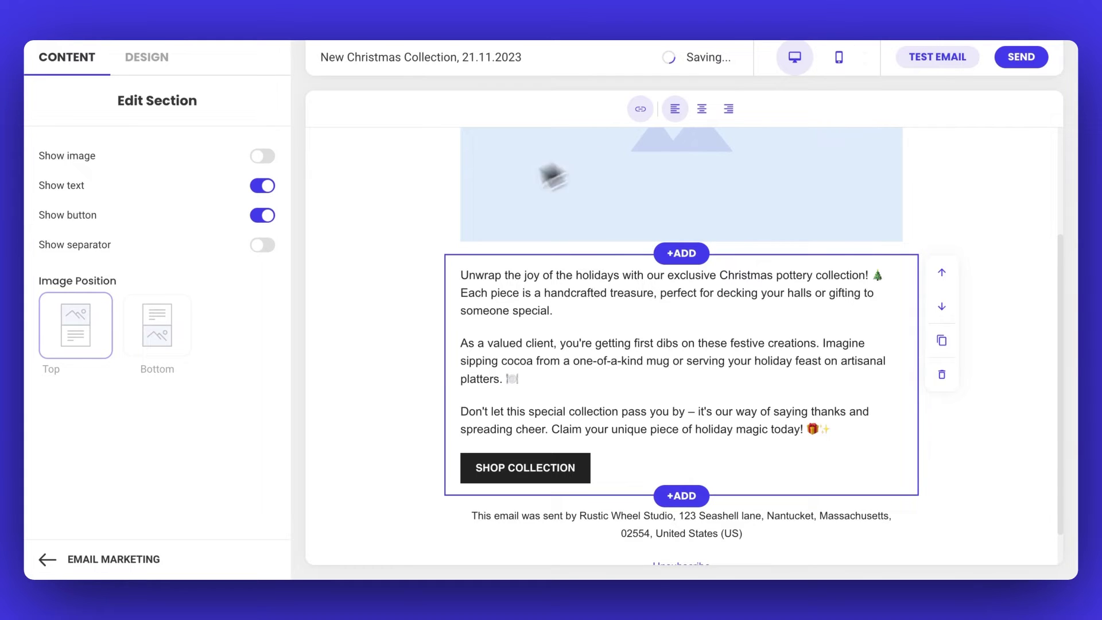
- Set the email's button style to Round corners
click(159, 59)
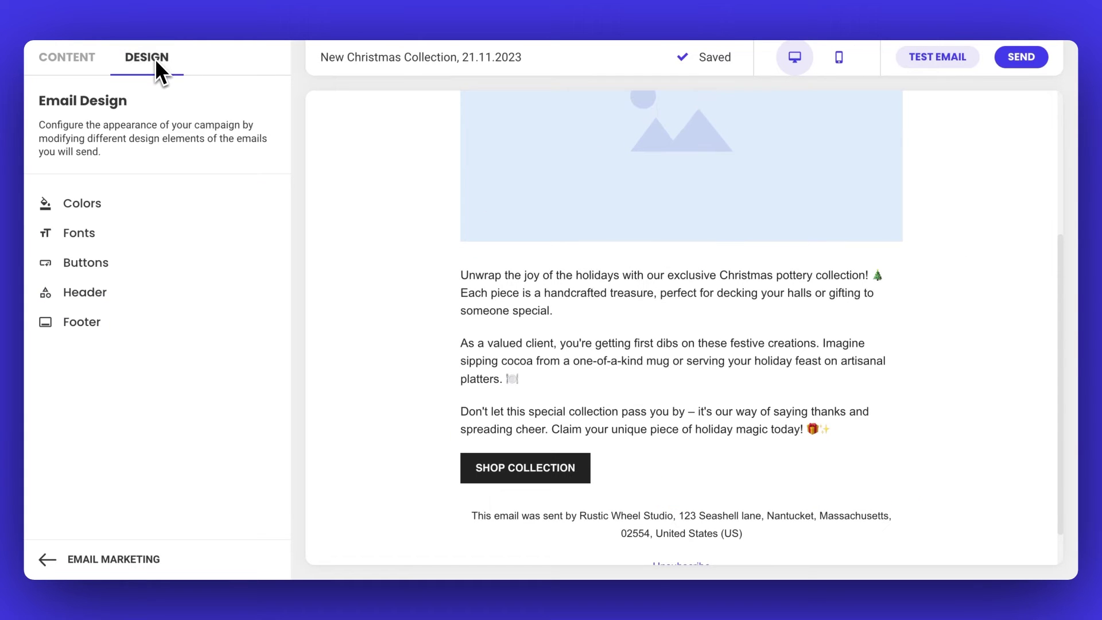
click(122, 270)
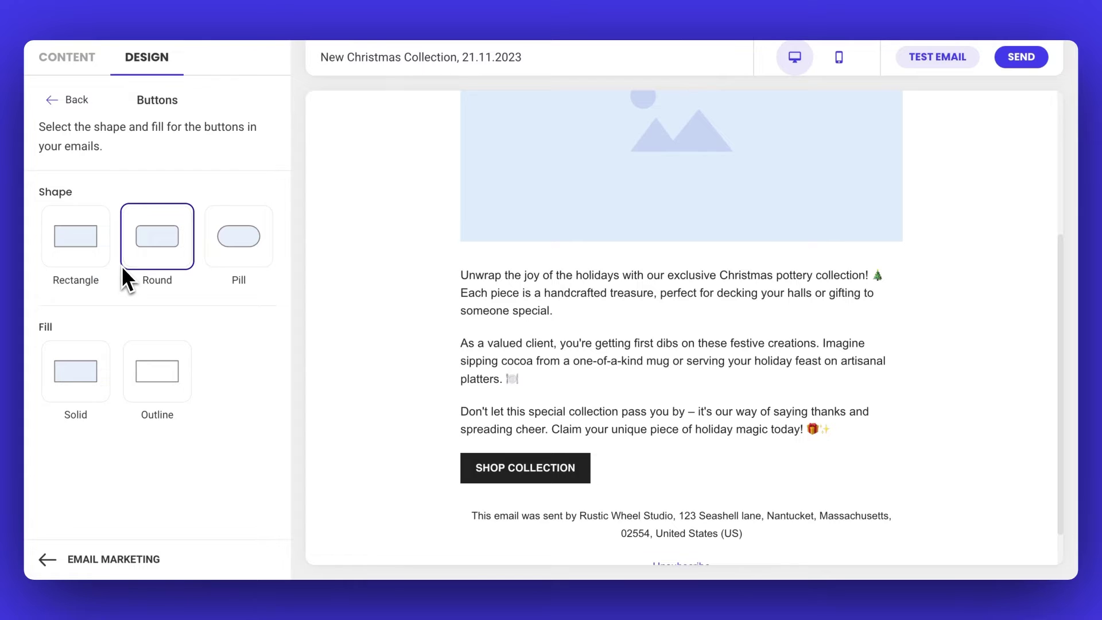
click(150, 254)
click(53, 101)
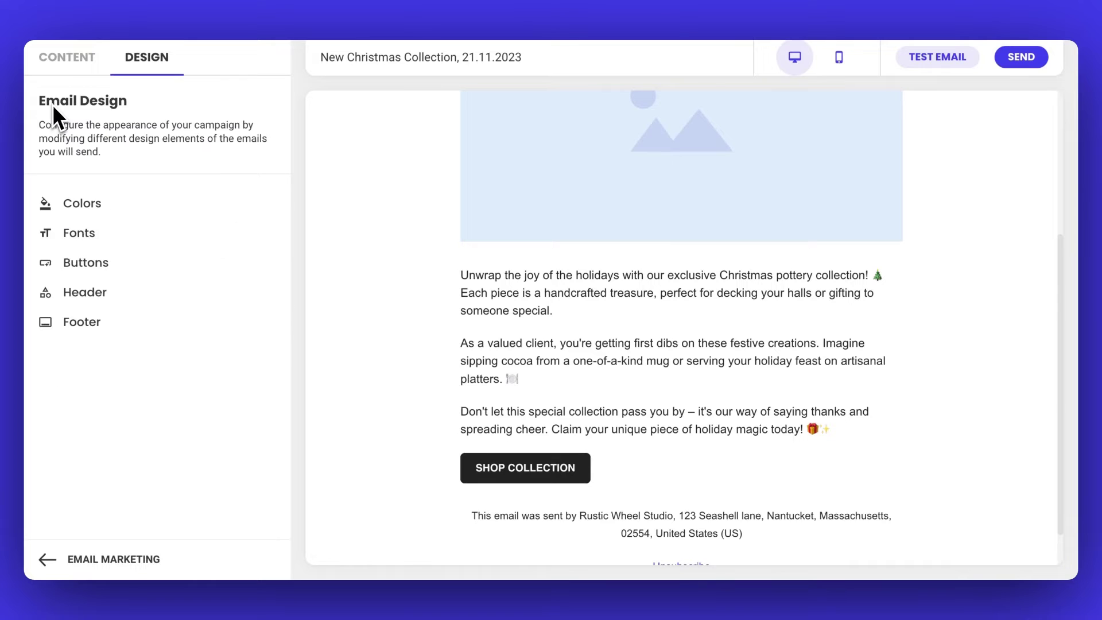
- Give the buttons a dark red background colour by pasting its hex value
click(97, 204)
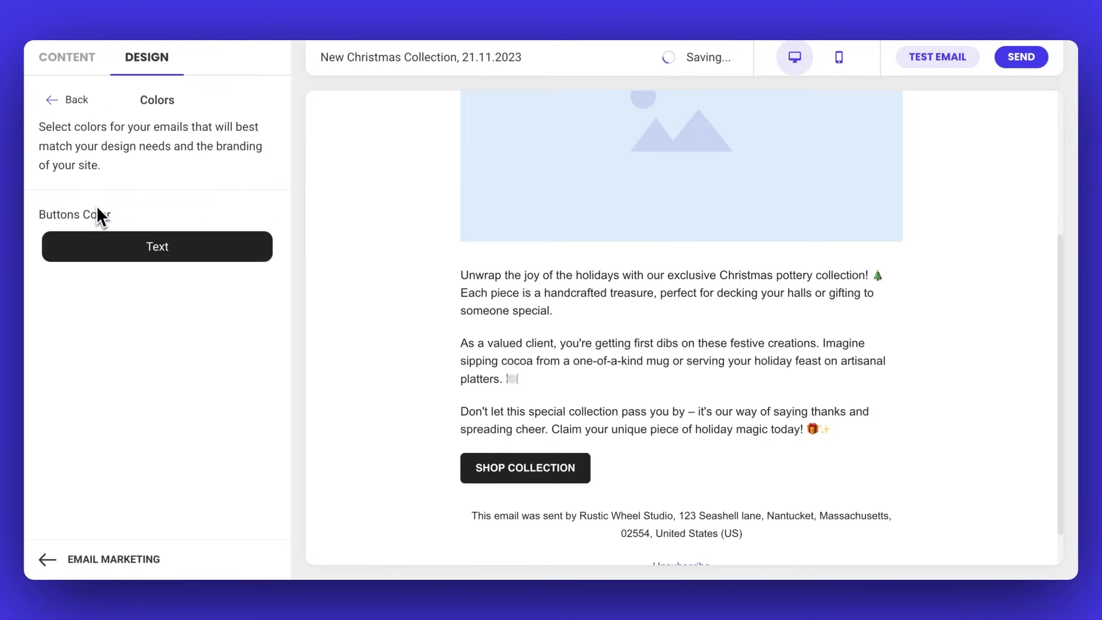
click(132, 248)
double_click(367, 363)
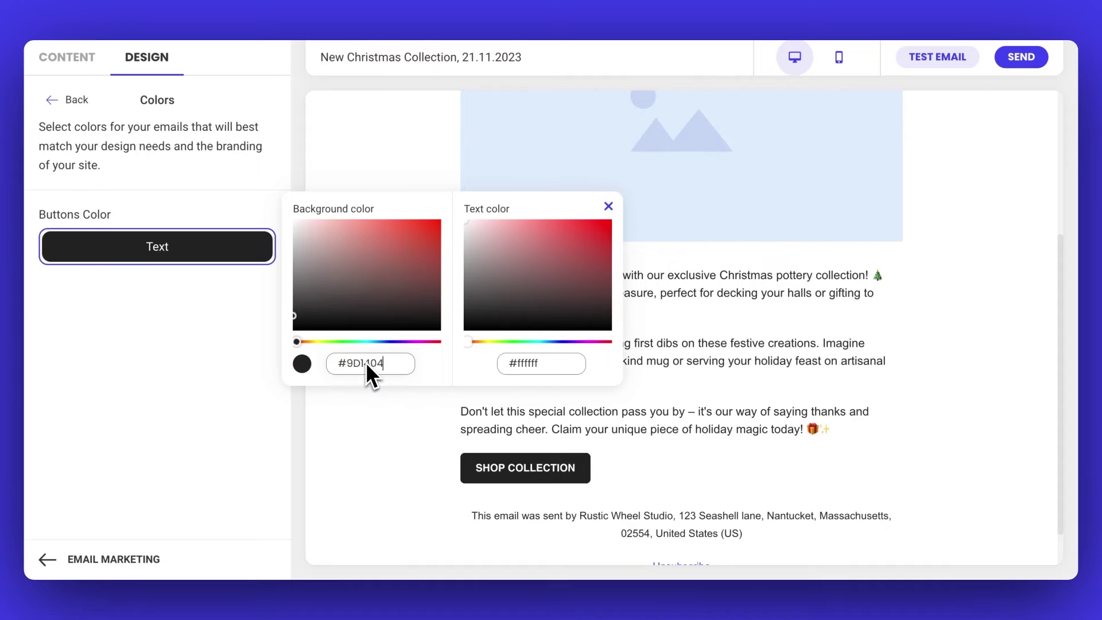
text(#8b0000)
click(370, 410)
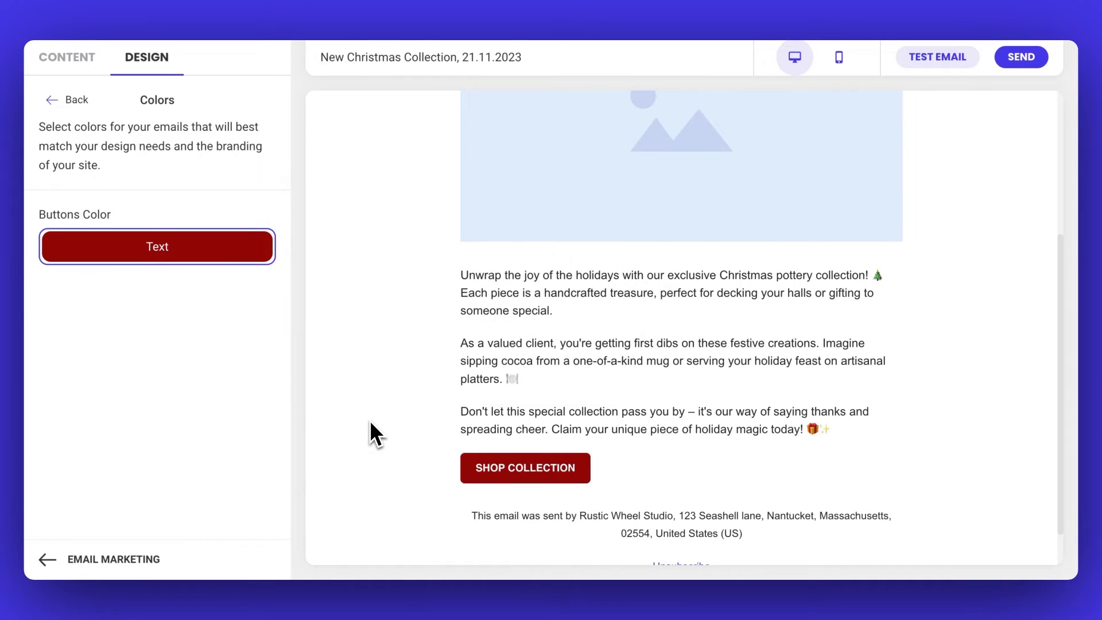
click(492, 466)
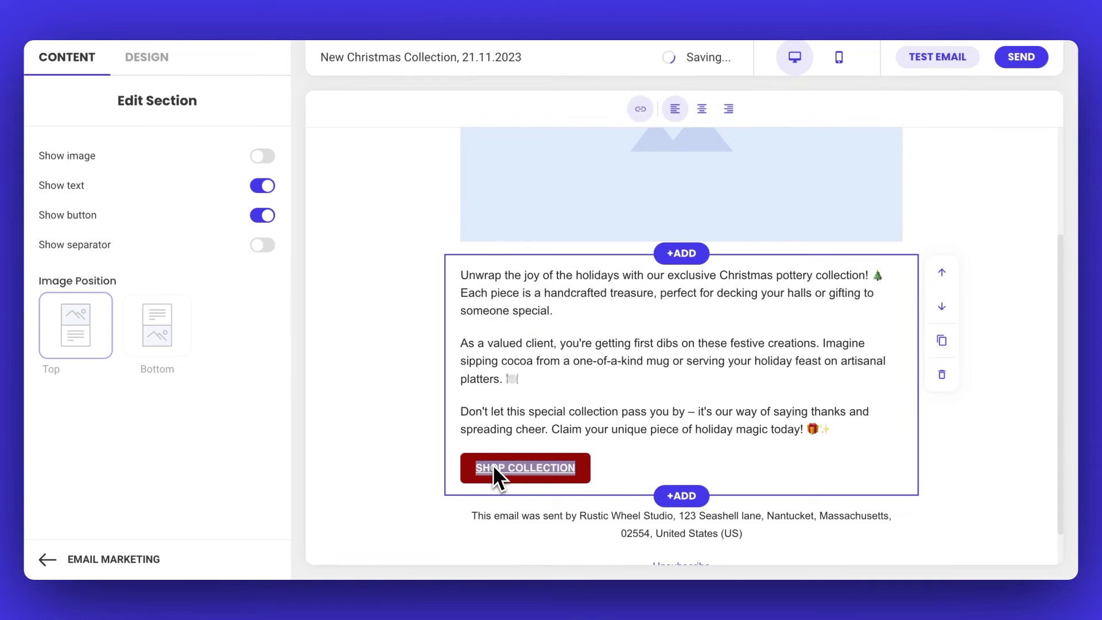
- Link the SHOP COLLECTION button to the christmas-collection page URL
click(642, 111)
key(ctrl+v)
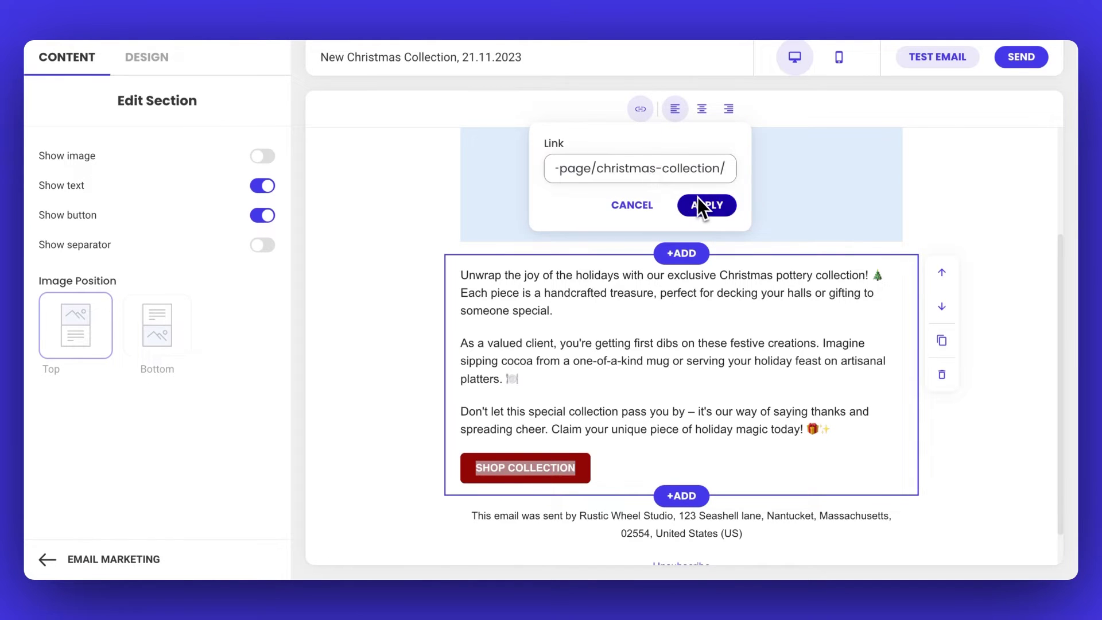
click(697, 202)
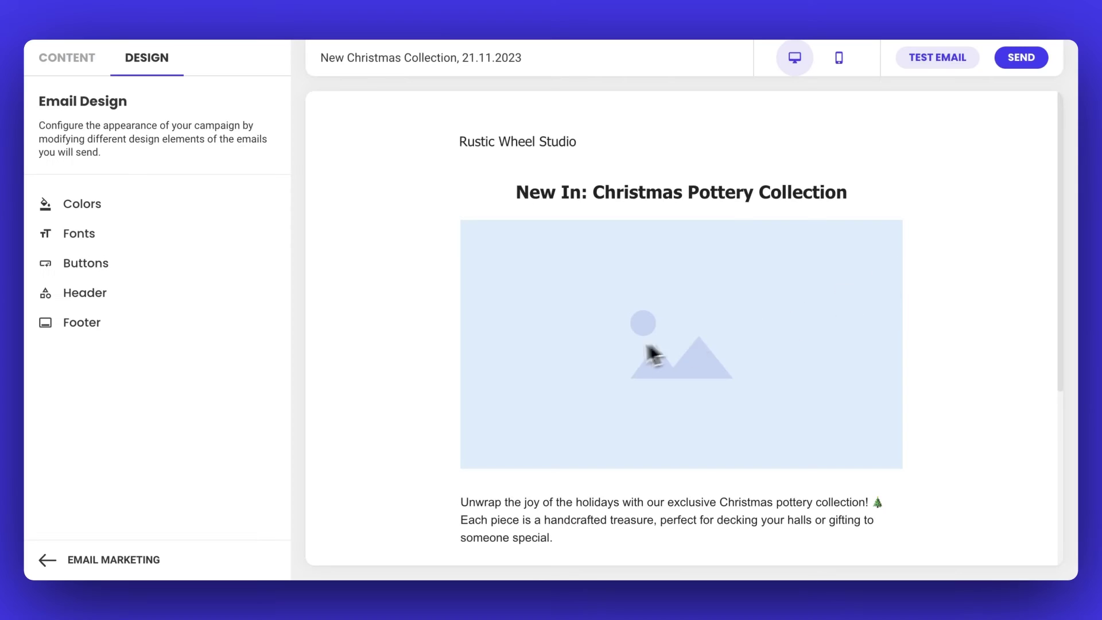
- Upload pottery_christmas.png and insert it into the image block under the heading
mouse_move(618, 347)
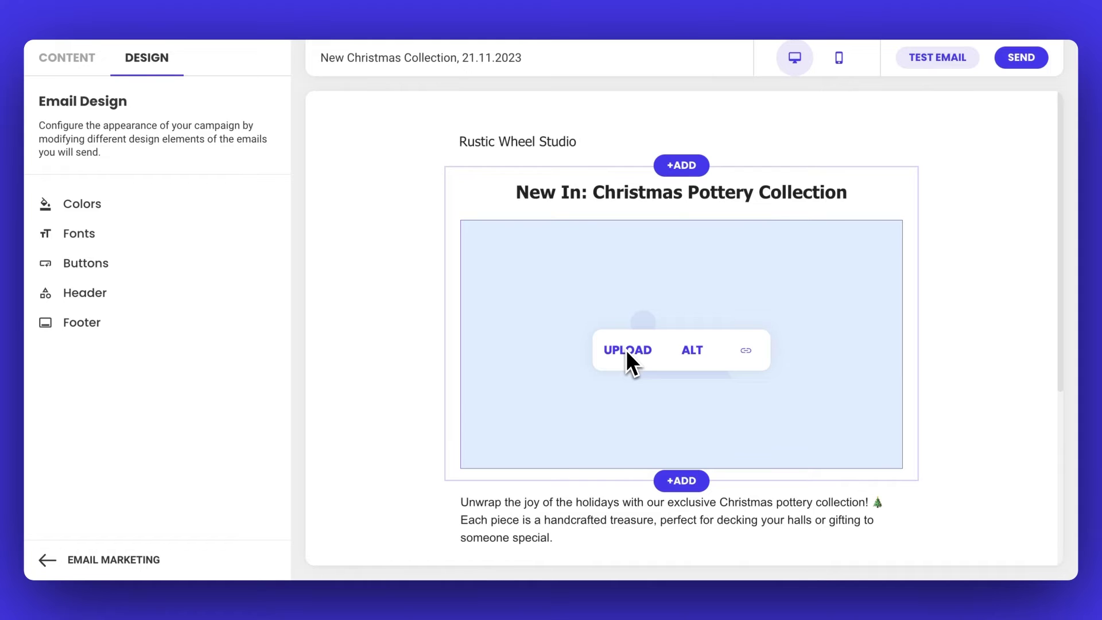
click(626, 349)
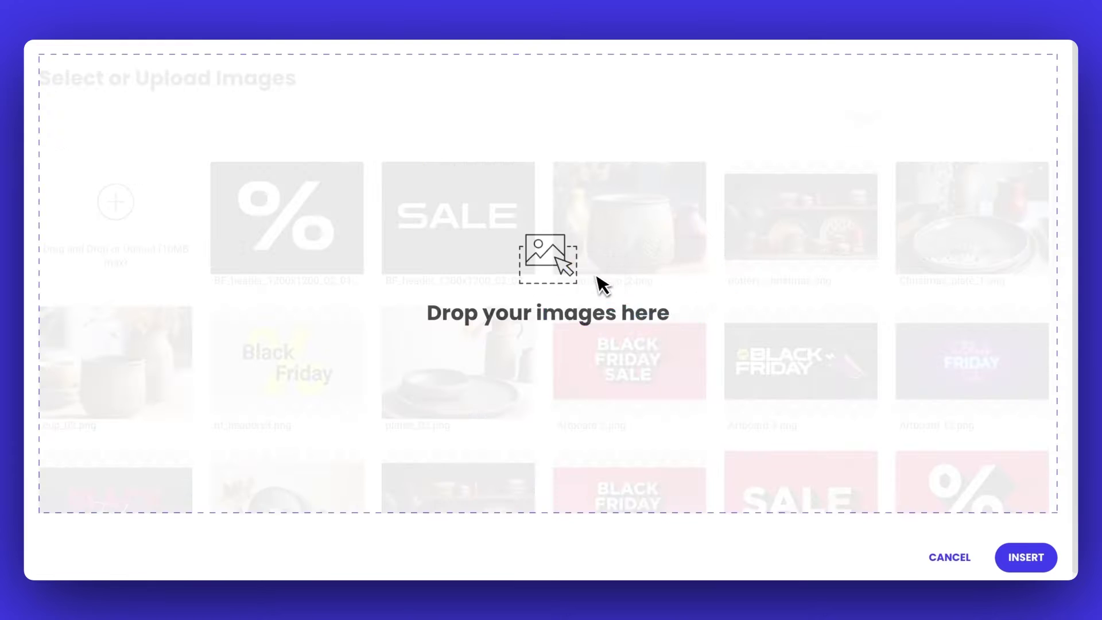
drag(591, 276, 594, 275)
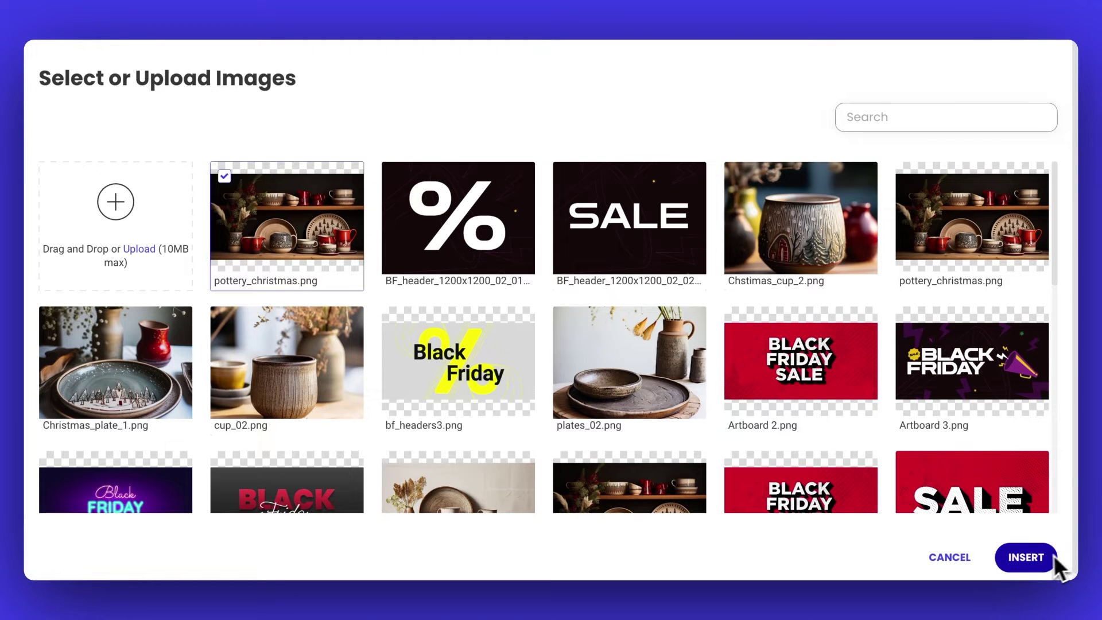
click(1028, 557)
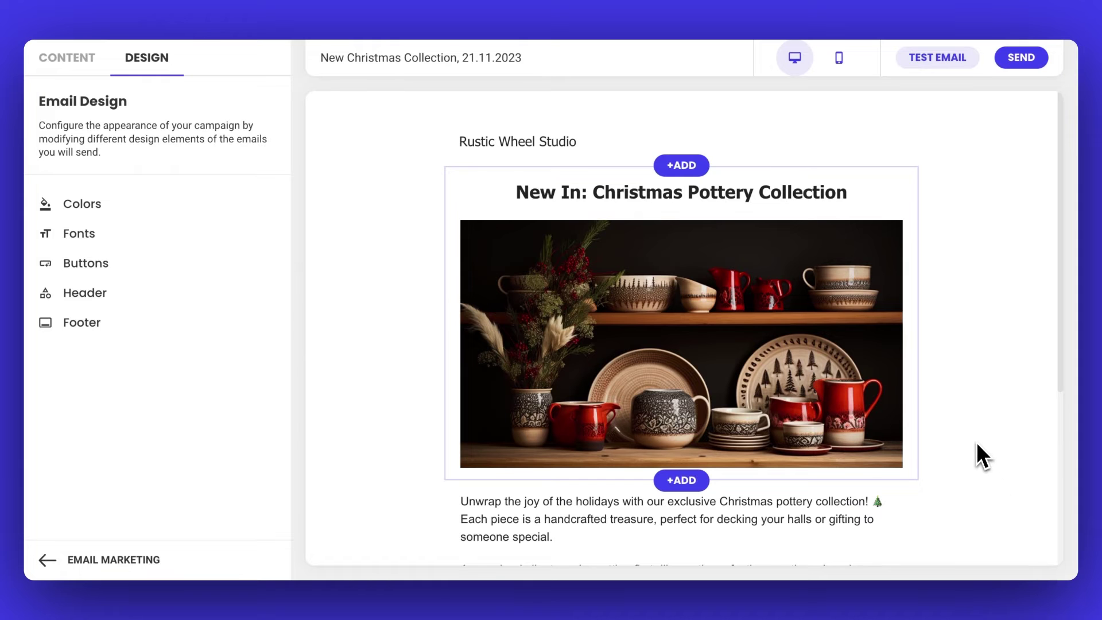
- Give the pottery photo the alt text 'Christmas Collection - cups and plates'
mouse_move(910, 438)
click(691, 351)
text(C)
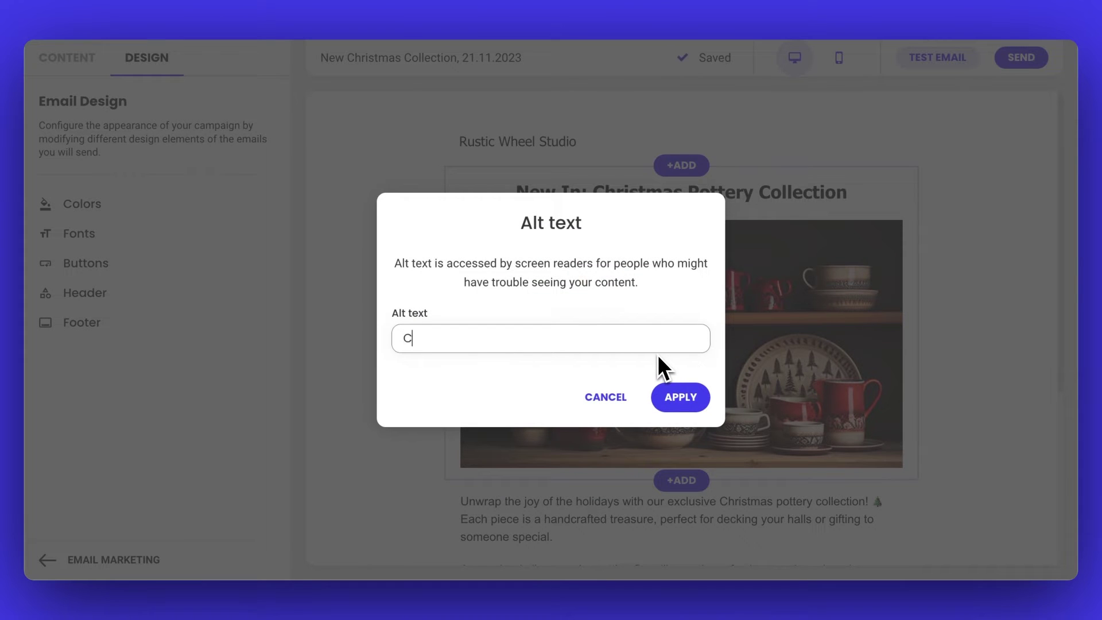
text(hristmas Collect)
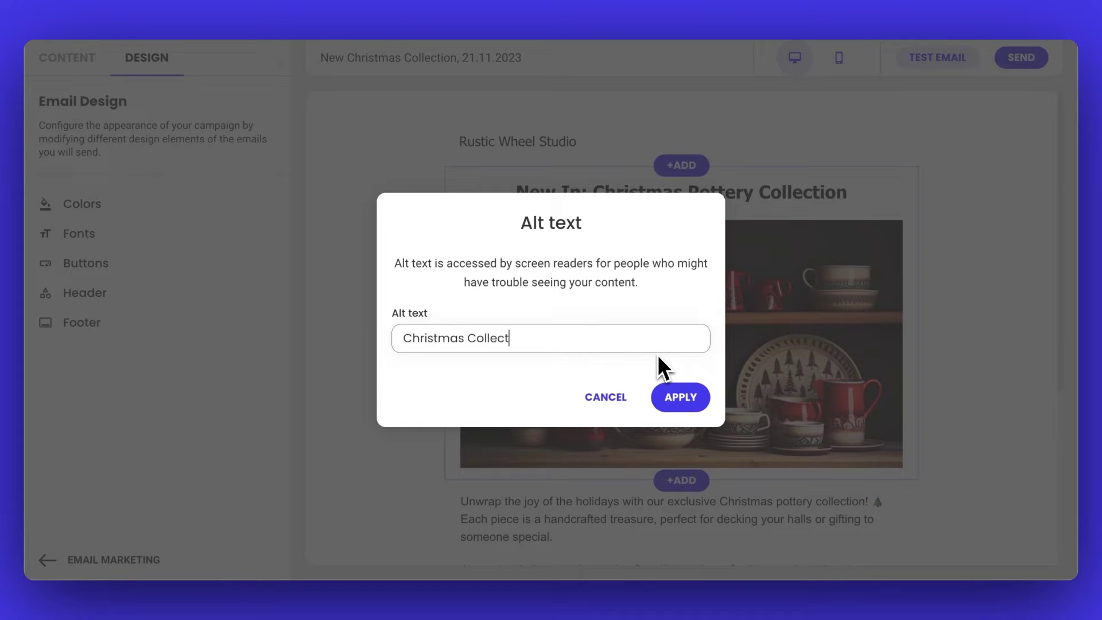
text(ion - cups and plates)
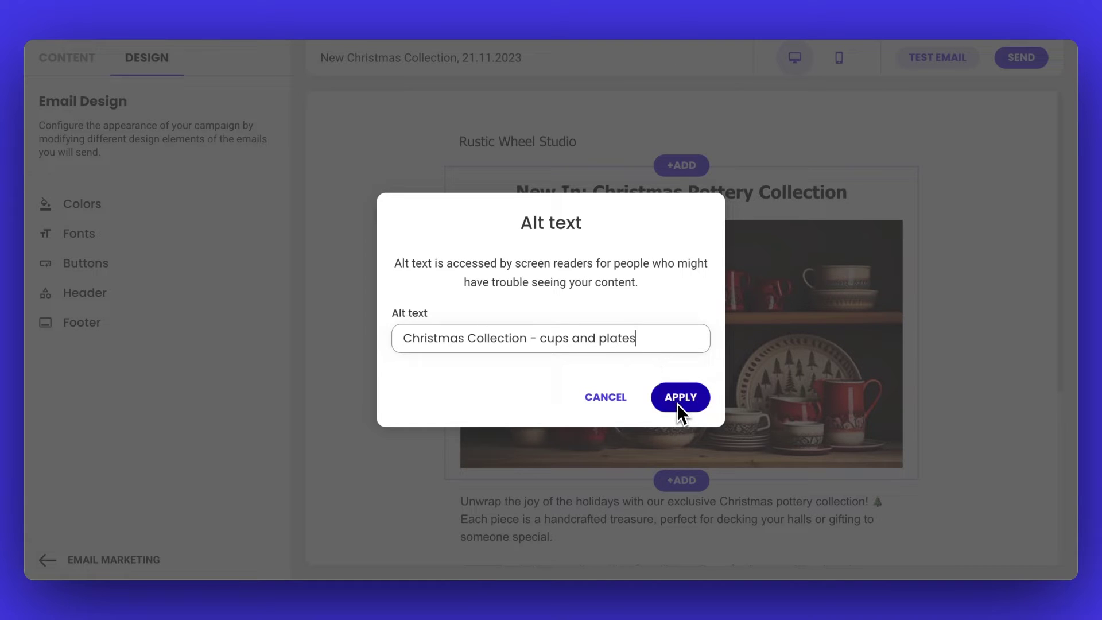
click(678, 404)
mouse_move(678, 404)
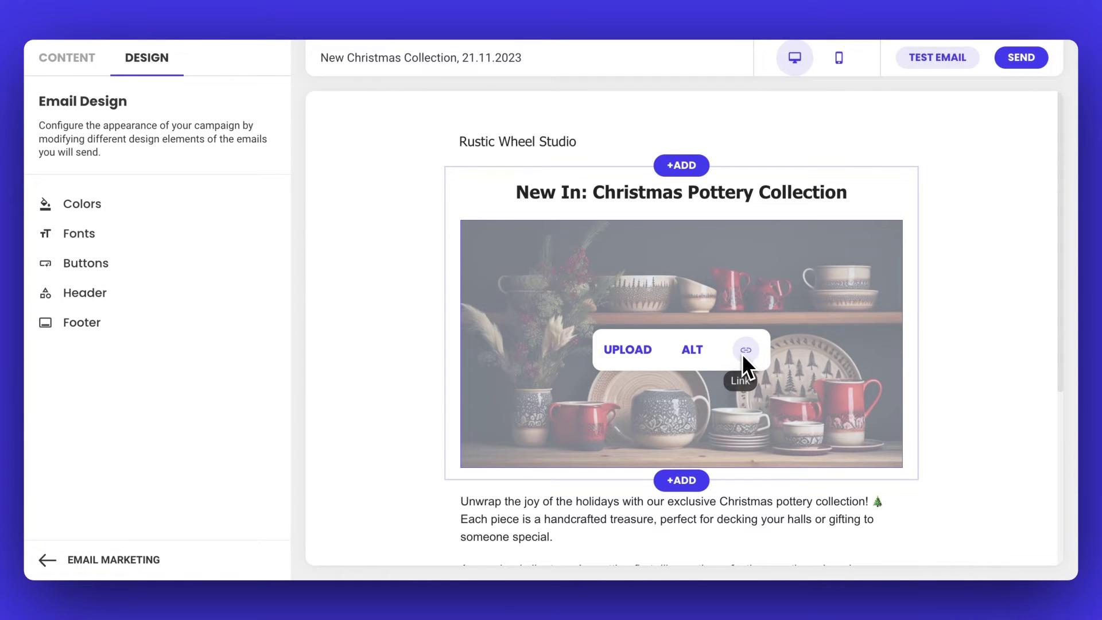
- Link the pottery photo to the Christmas collection page
click(743, 352)
key(ctrl+v)
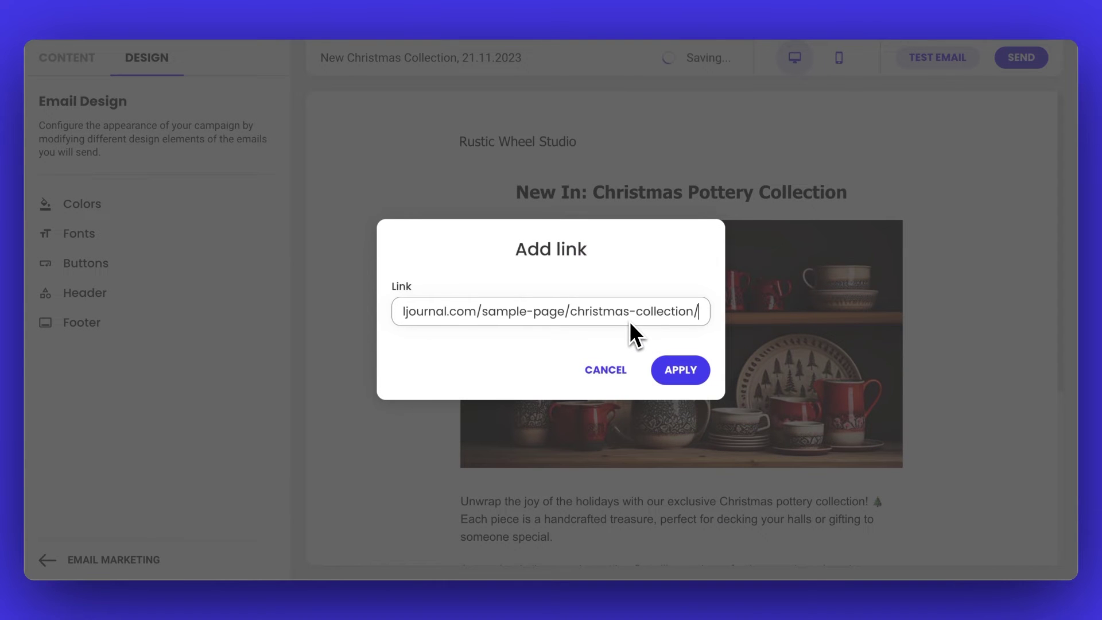
click(669, 368)
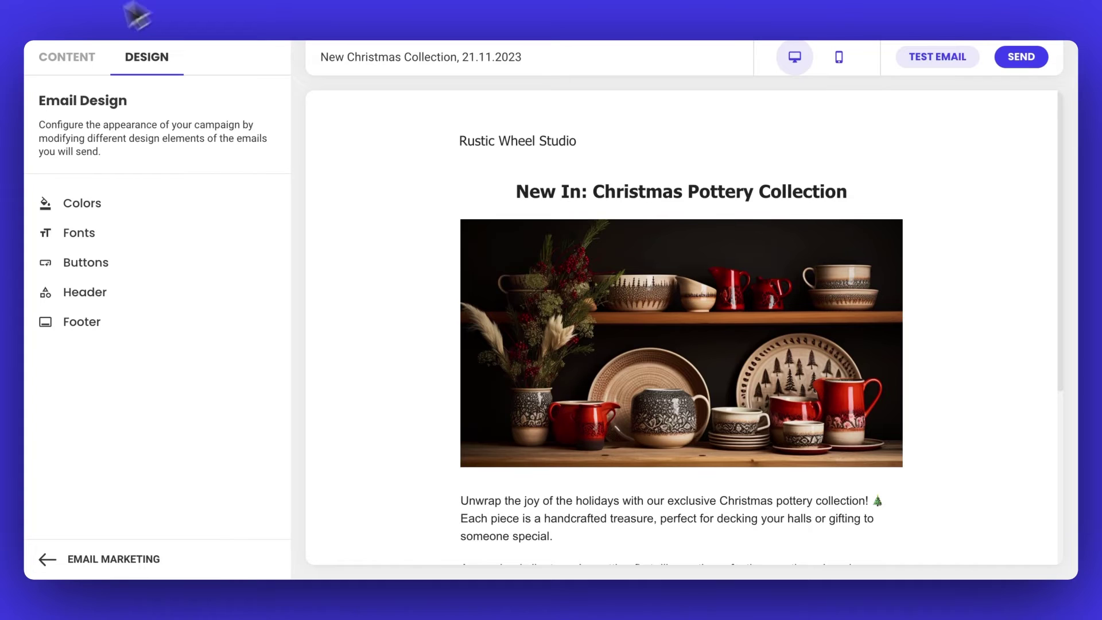
- Bring up the Content sidebar showing the subject and preheader fields
click(74, 55)
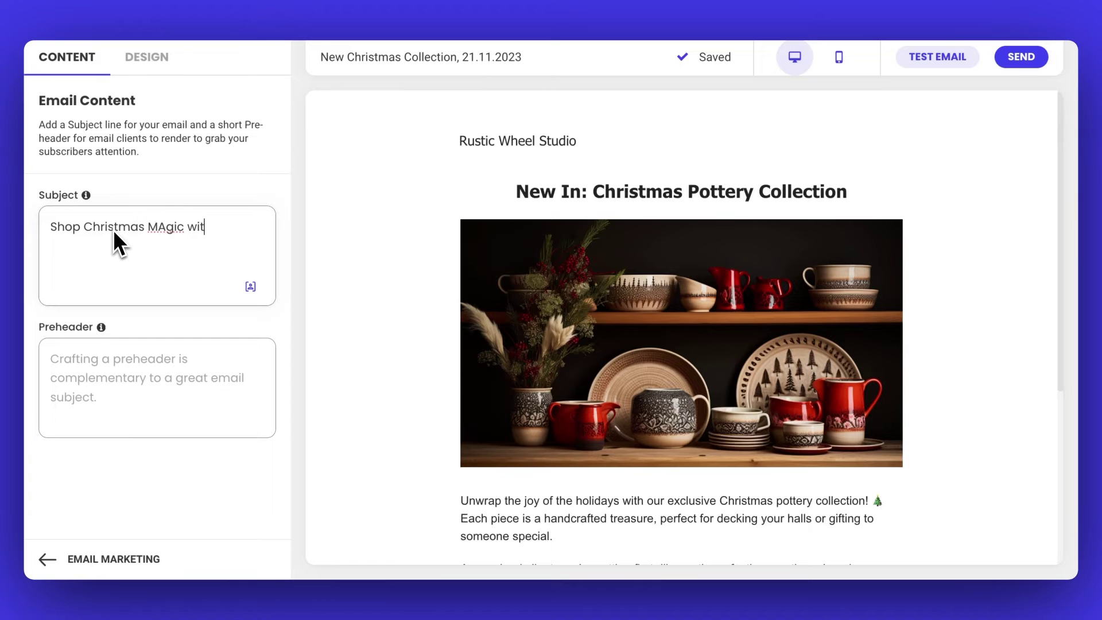
- Finish the subject 'Shop Christmas Magic with our new Collection', correcting 'MAgic' to 'Magic'
text(h our new Colle)
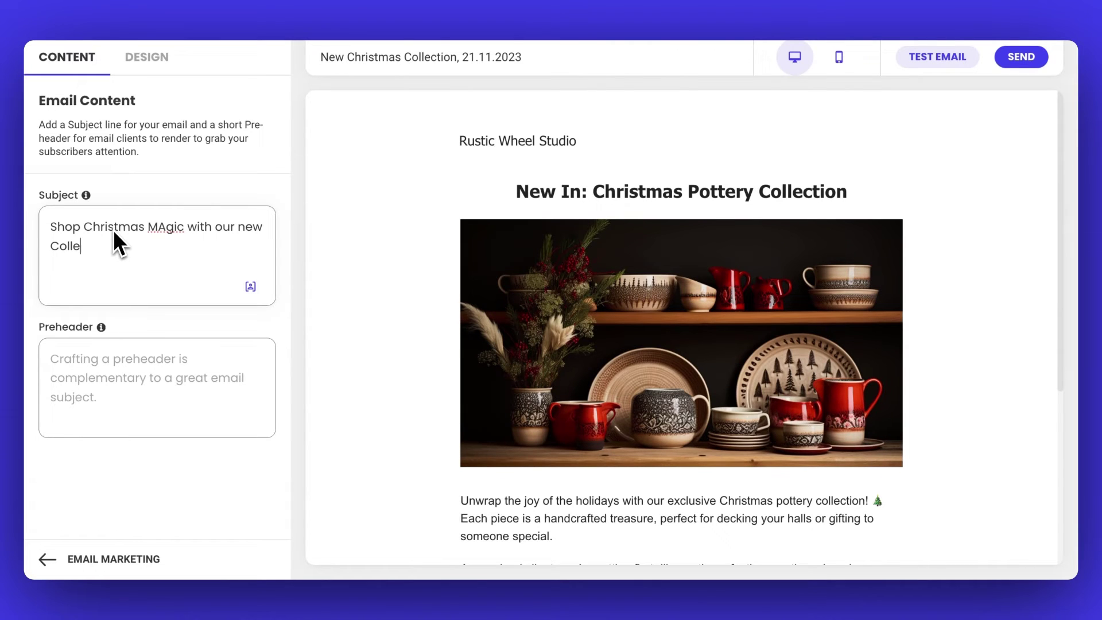
text(ction)
click(164, 228)
key(BackSpace)
text(a)
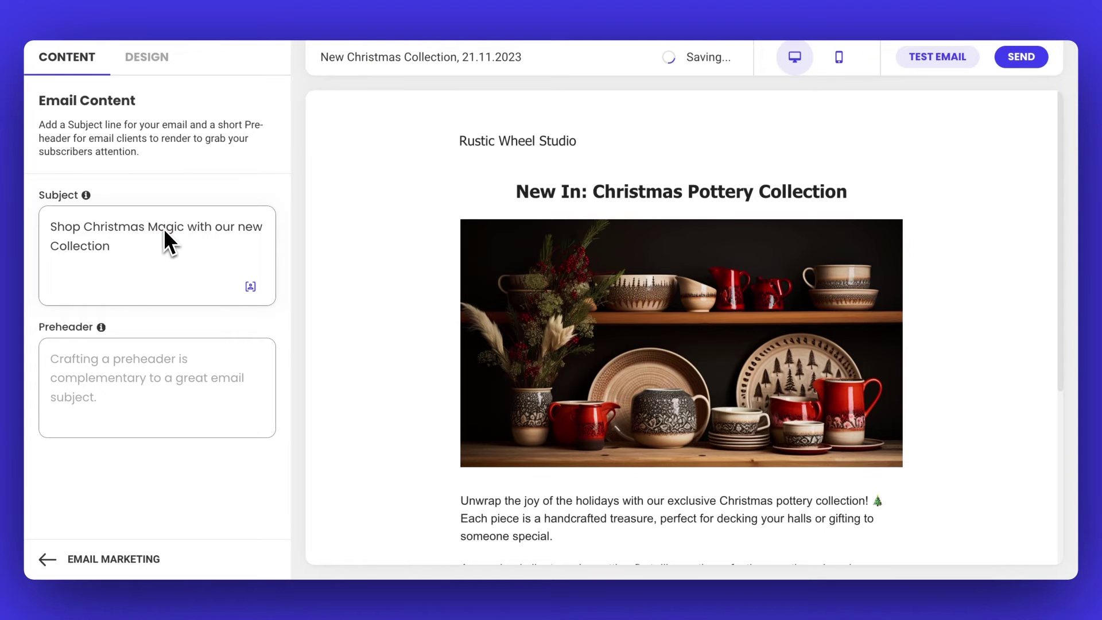
- Enter the preheader 'Discover exclusive Christmas pottery, crafted just for you.'
click(80, 377)
text(Disco)
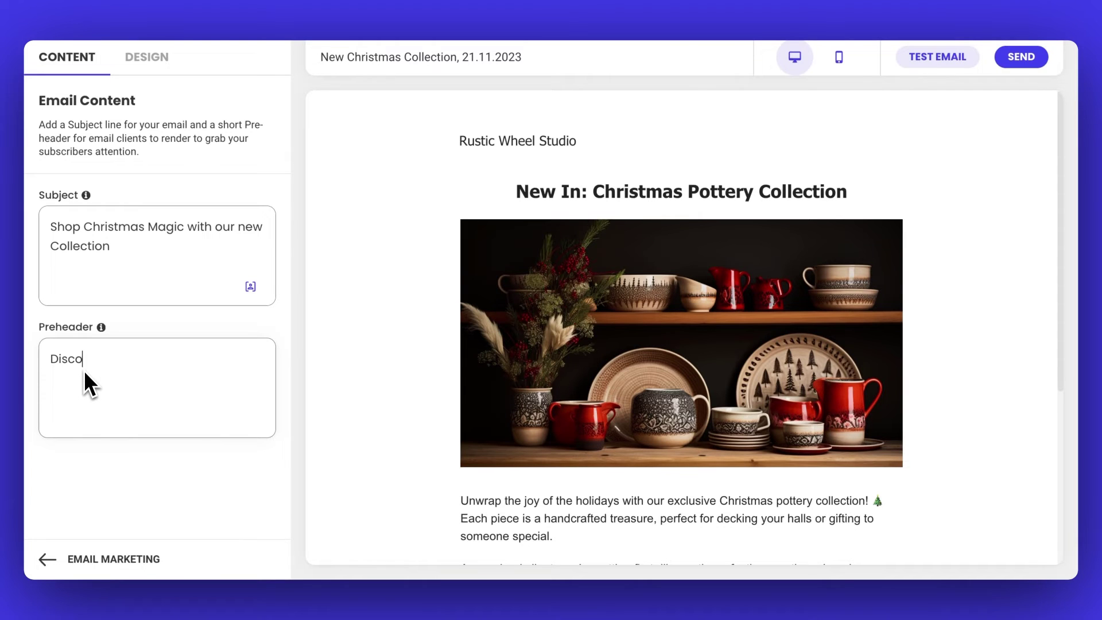
text(ver exclusive Christmas)
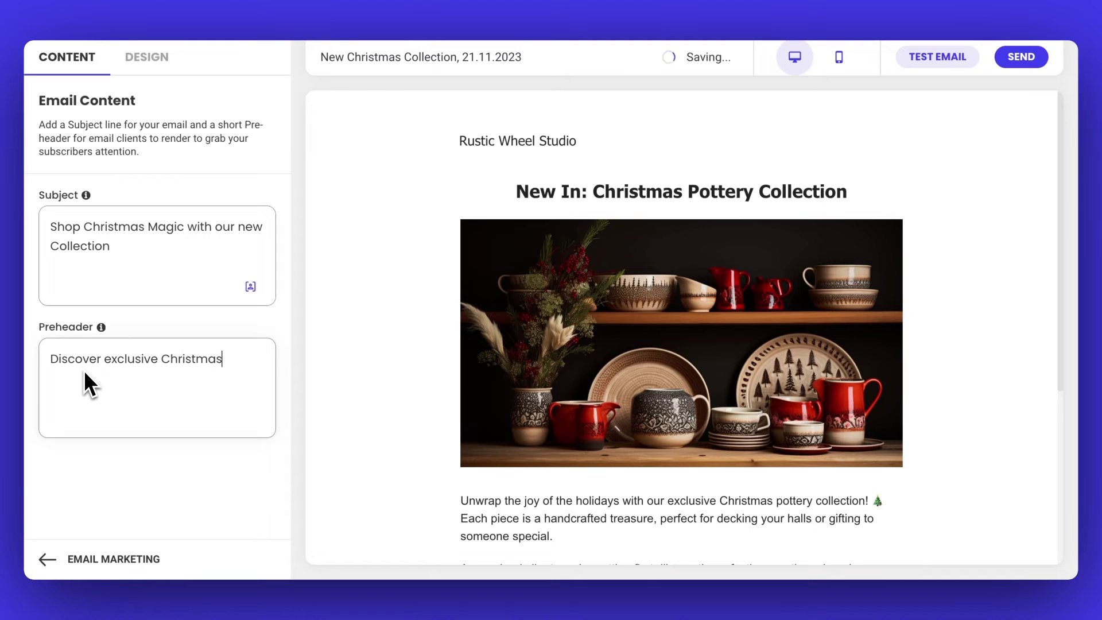
text( pottery, crafted just )
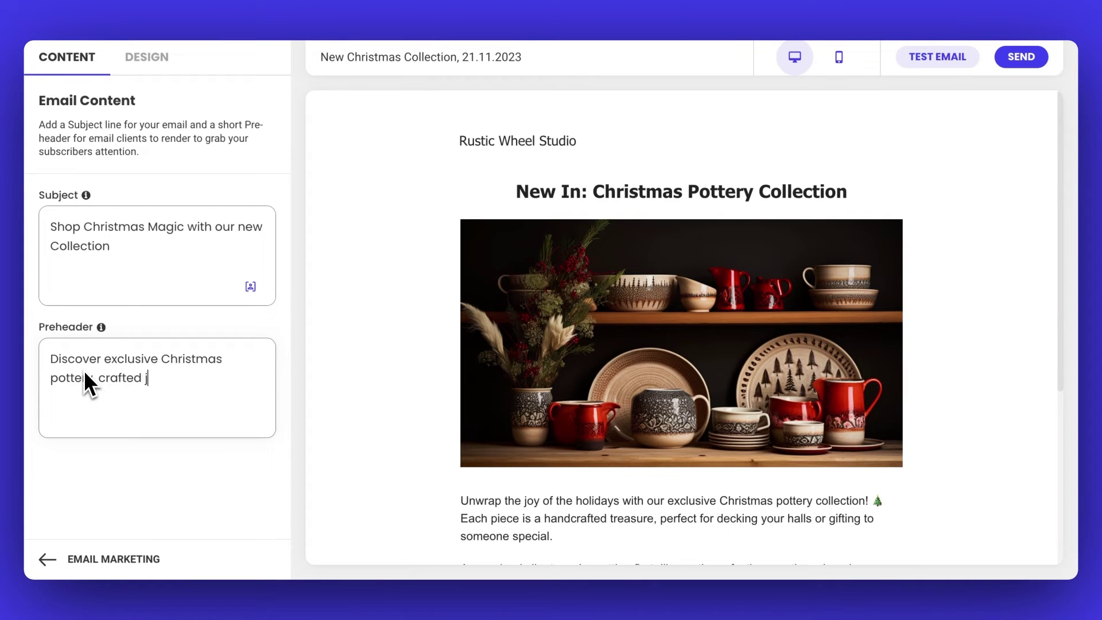
text(for you.)
click(89, 377)
text(,)
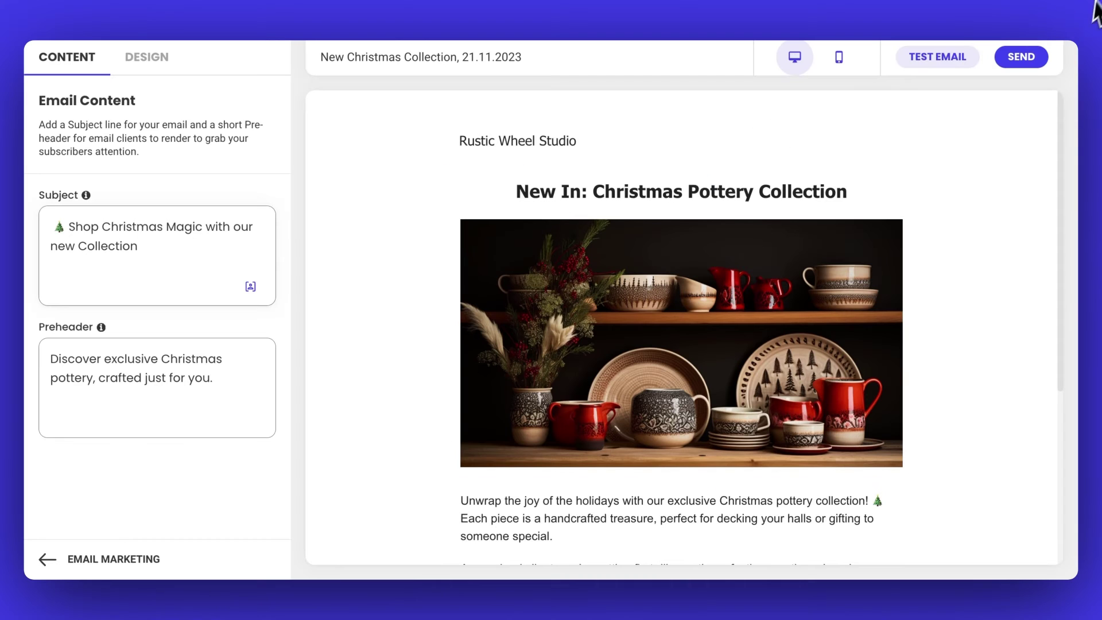
- Send a test email of the Christmas campaign to your own email address
click(950, 59)
click(683, 442)
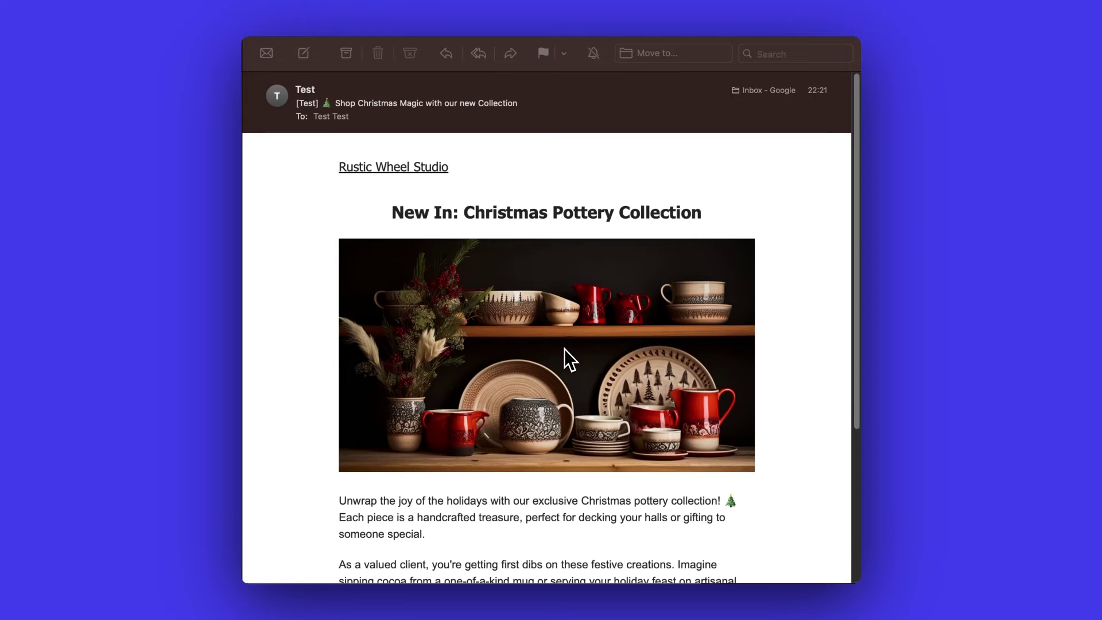
- Scroll through the received test email in Apple Mail to check its content
scroll(564, 349, down, 5)
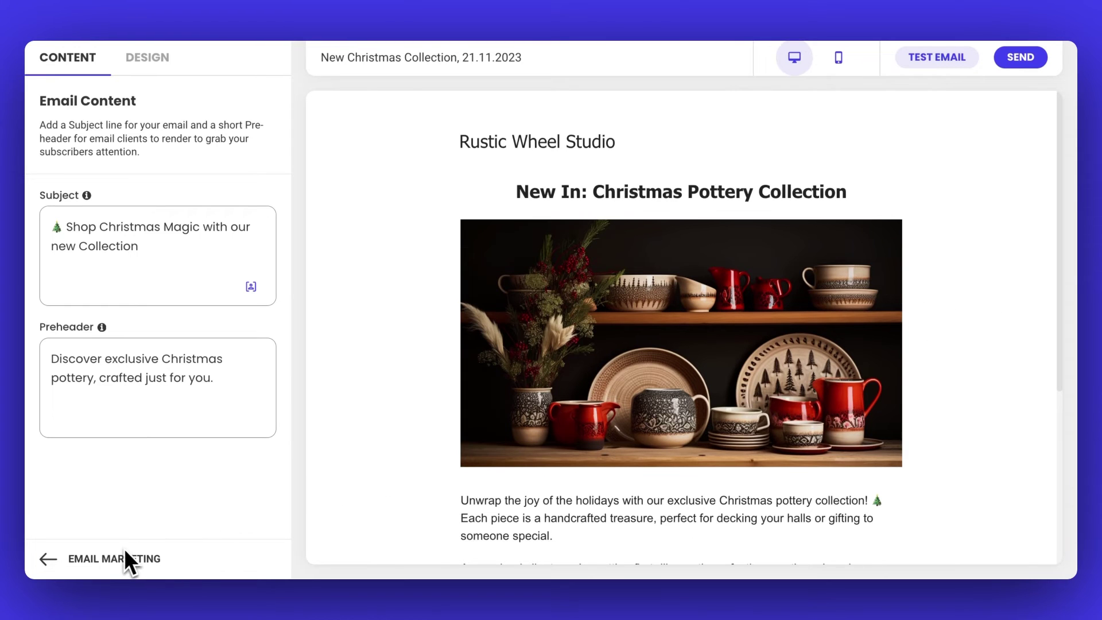
- Exit the editor to the Email Marketing overview and go to the Contacts page
click(93, 558)
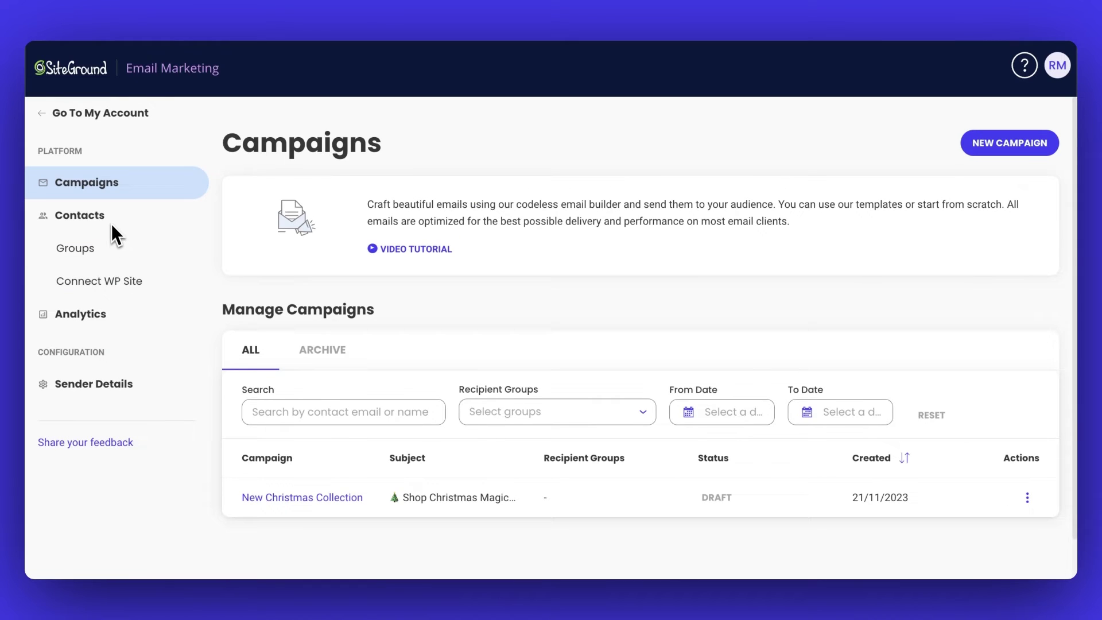
click(111, 224)
scroll(426, 302, down, 2)
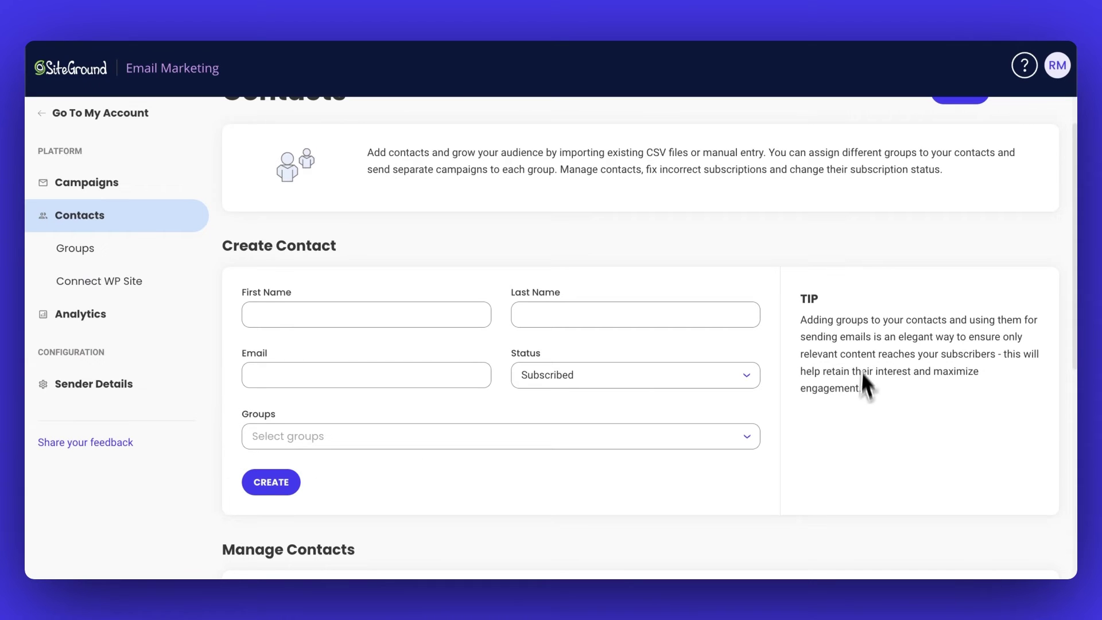
scroll(851, 339, up, 2)
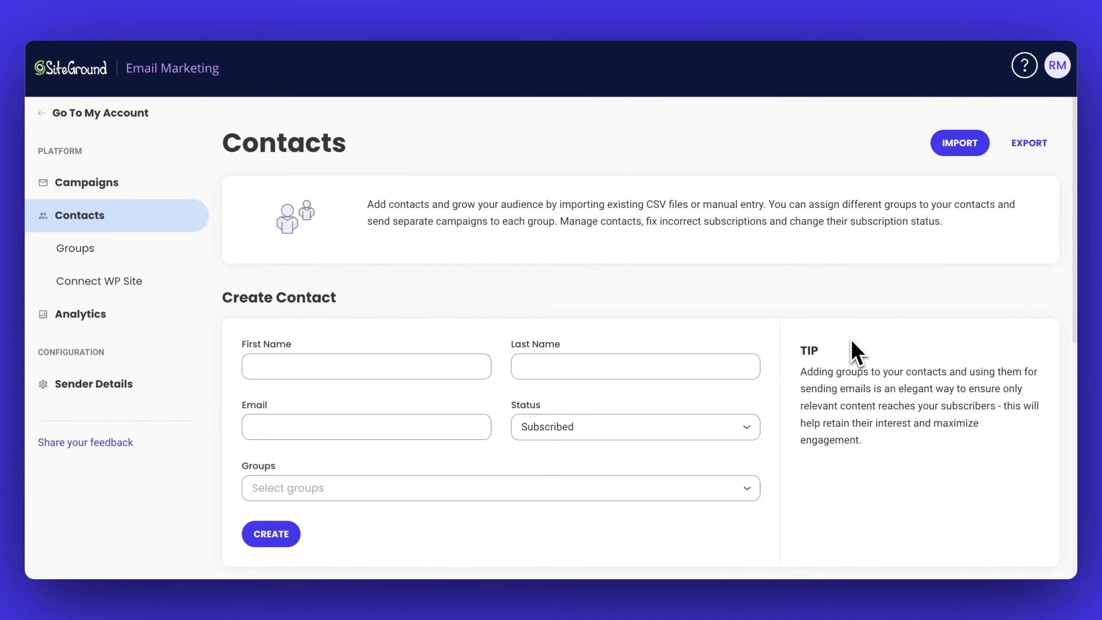
- Upload Email List - Clients.csv in the contact import dialog
click(956, 143)
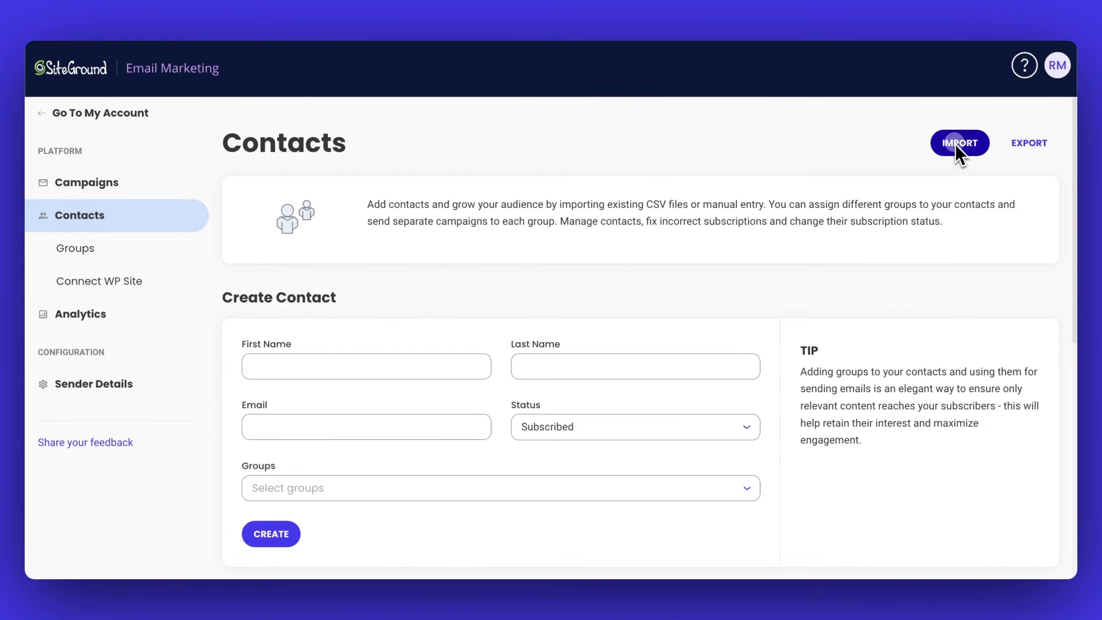
drag(1063, 163, 408, 287)
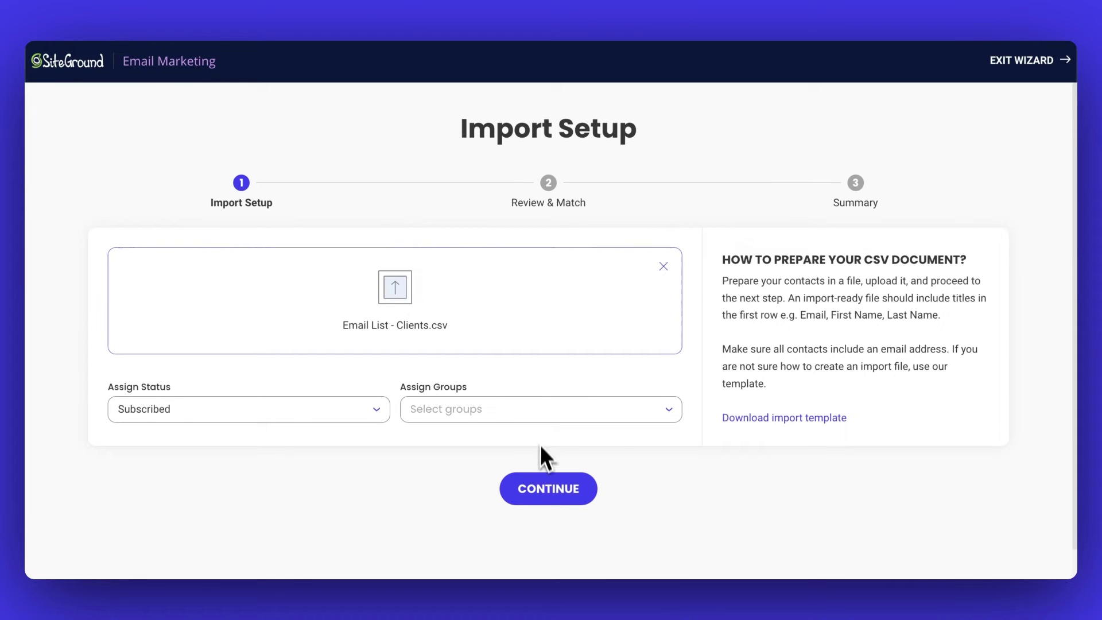
click(540, 498)
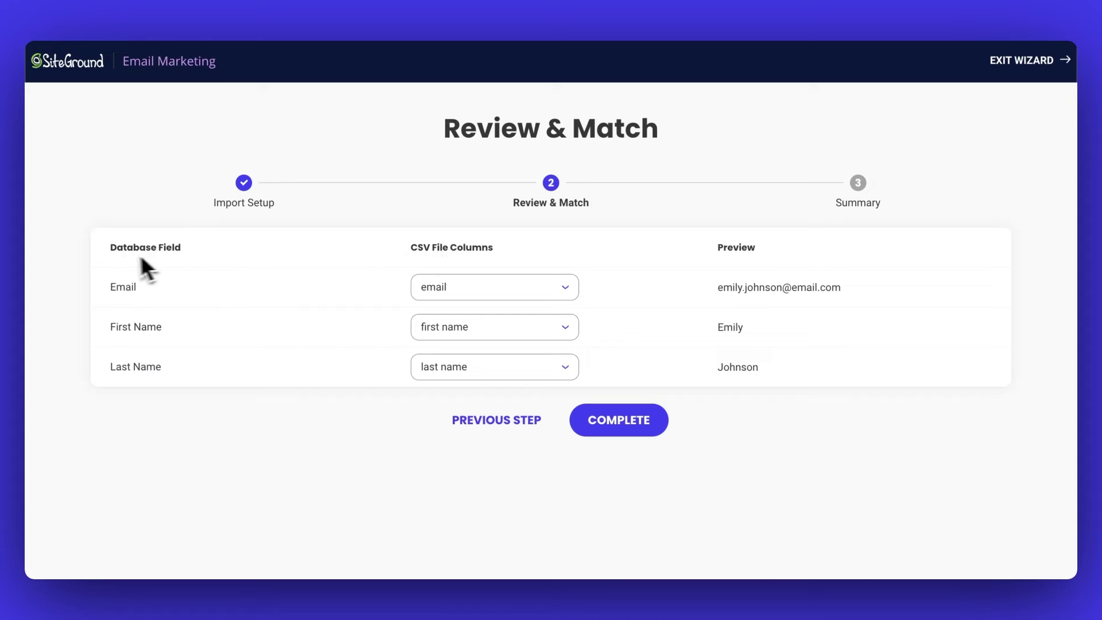
- Map the Email, First Name and Last Name columns and complete importing 20 contacts
click(487, 285)
click(460, 366)
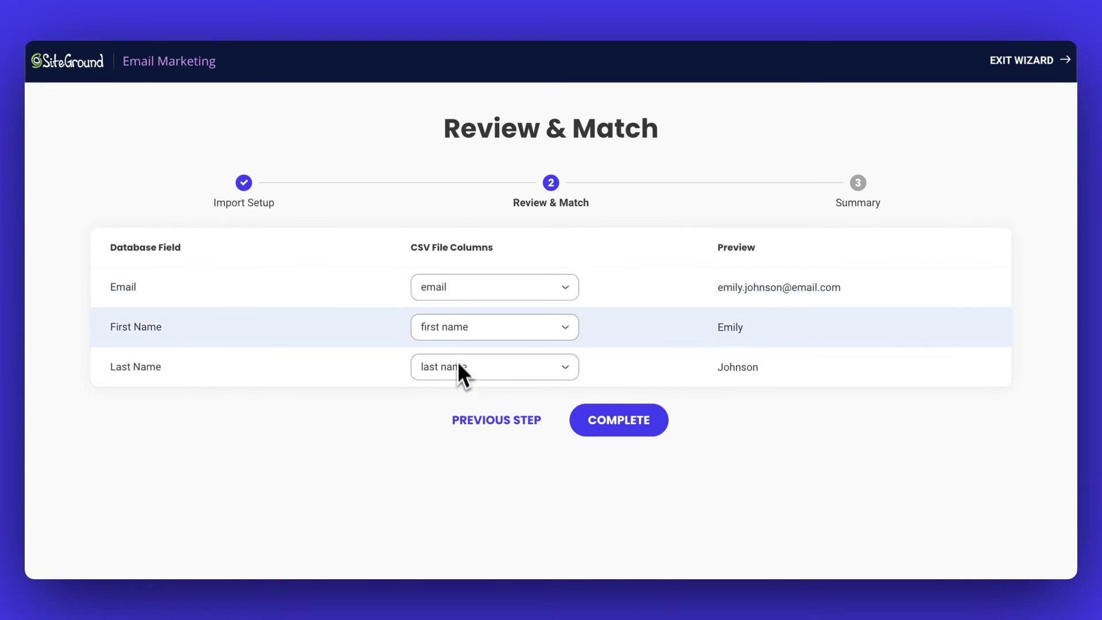
click(454, 328)
click(460, 354)
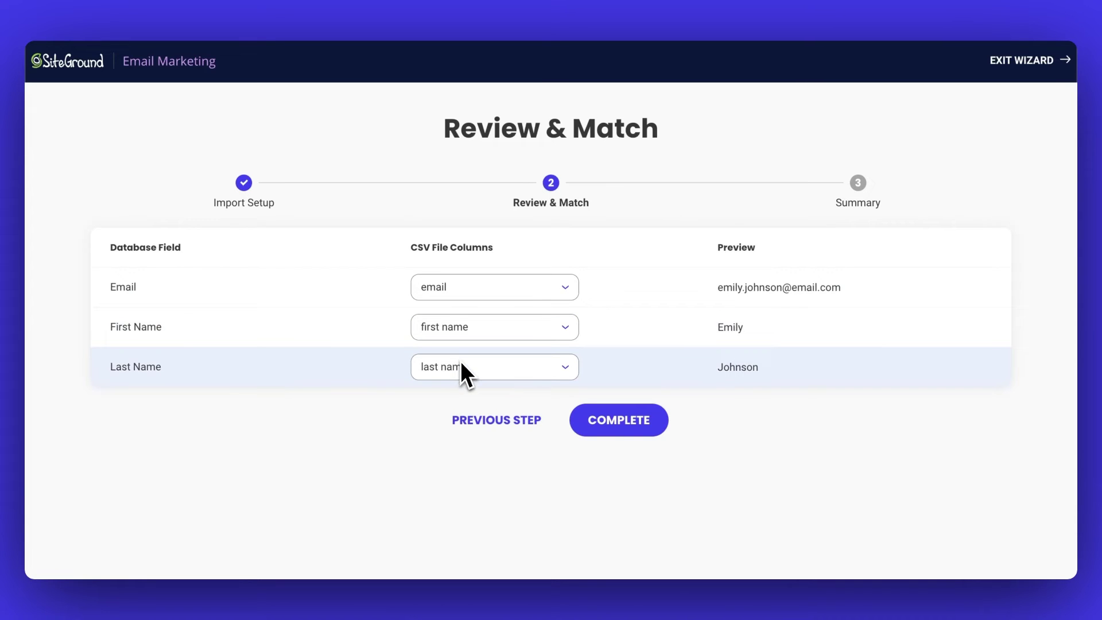
click(455, 364)
click(449, 422)
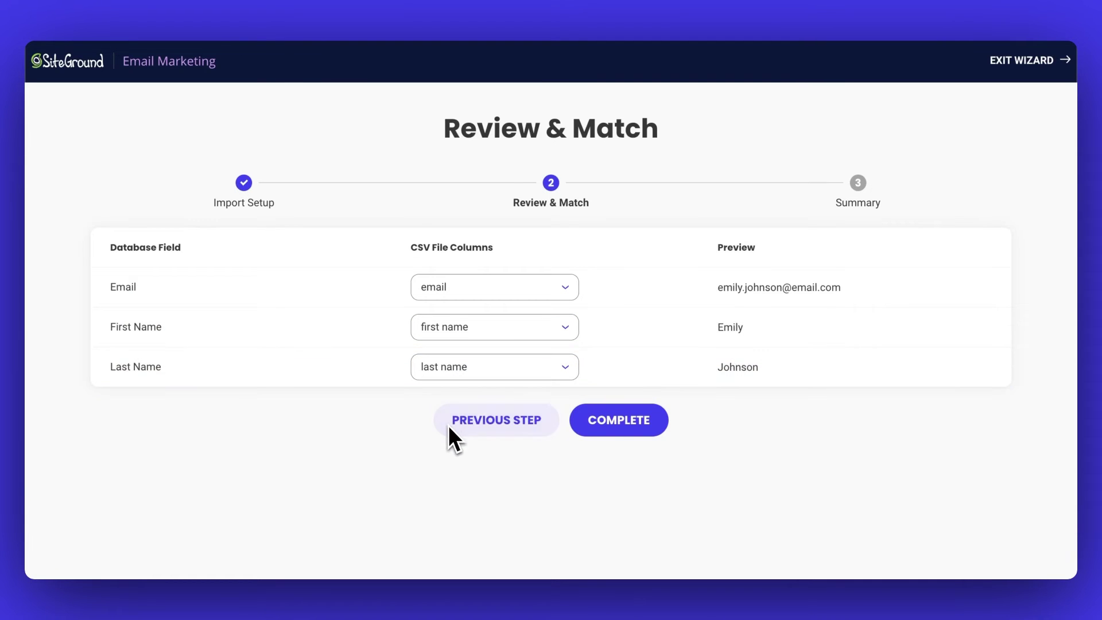
click(635, 425)
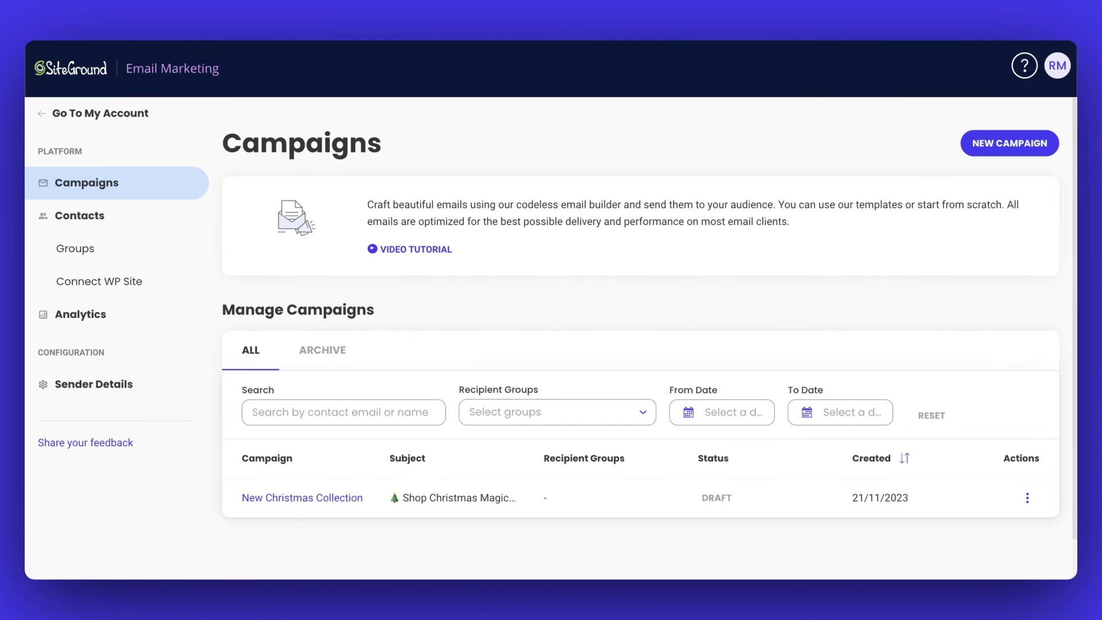
- Open the New Christmas Collection campaign and bring up its Send Campaign dialog
click(325, 499)
click(1017, 58)
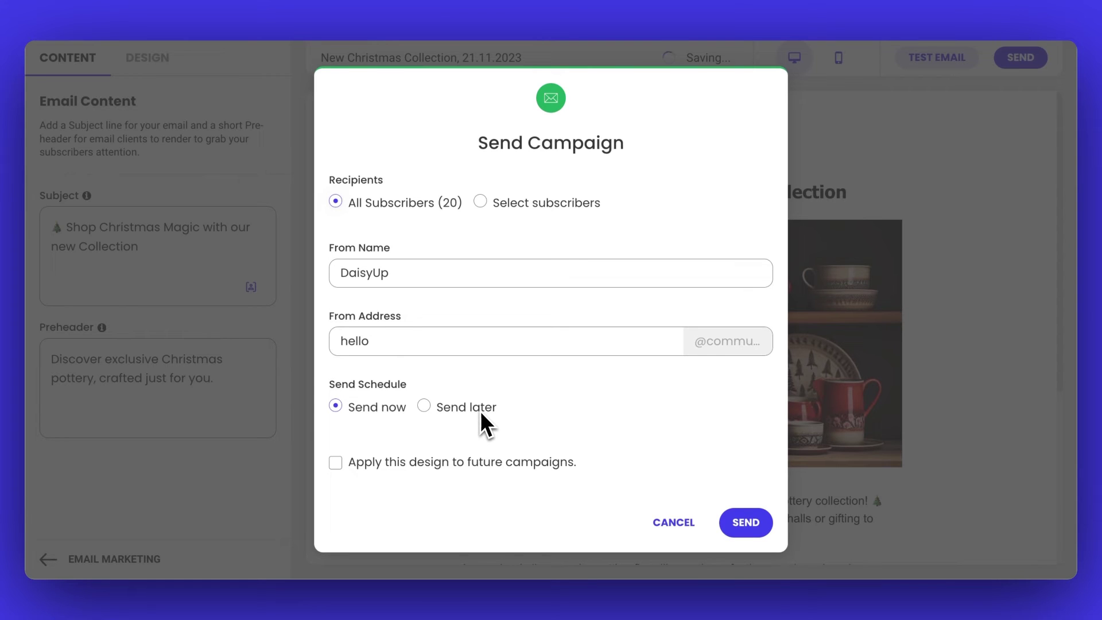
- Switch to Send later, dated 01/12/2023 at 08:30
click(424, 406)
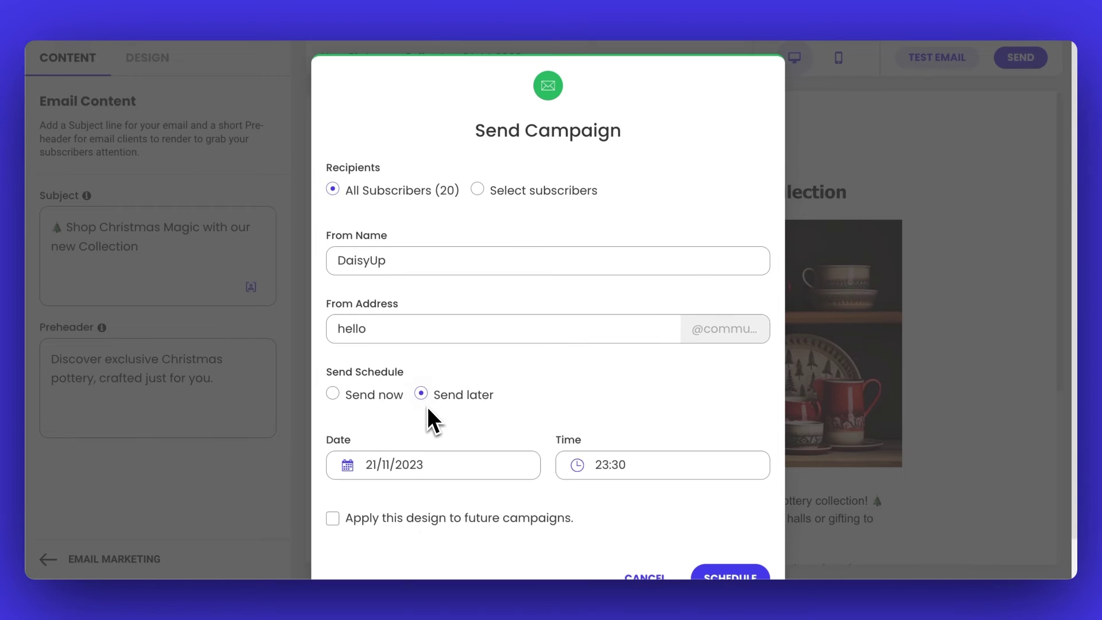
scroll(497, 416, down, 1)
click(498, 419)
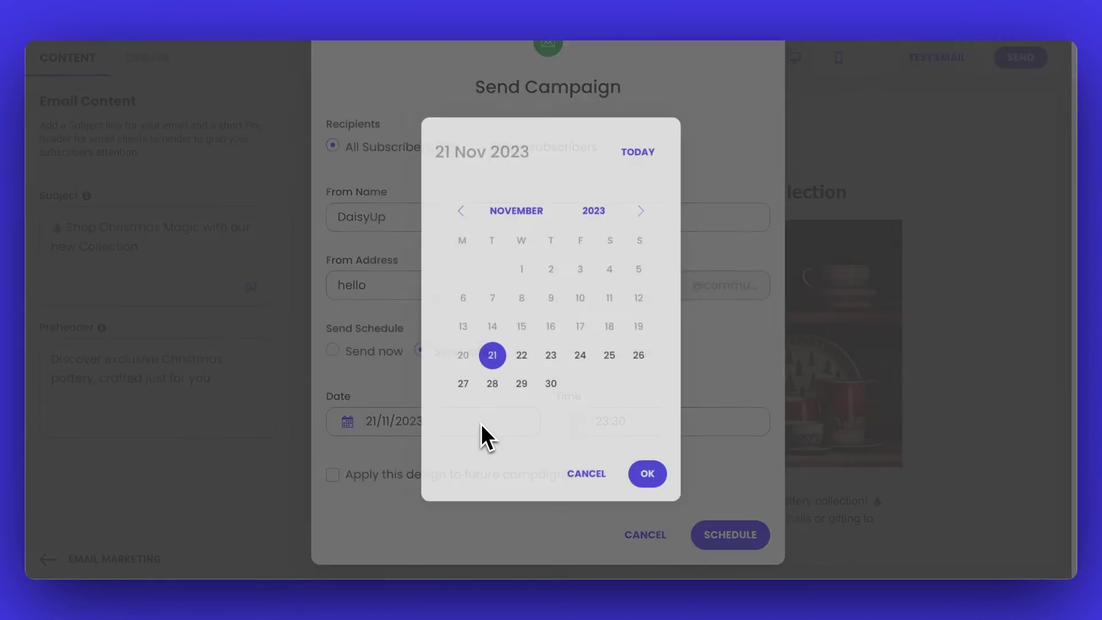
click(647, 203)
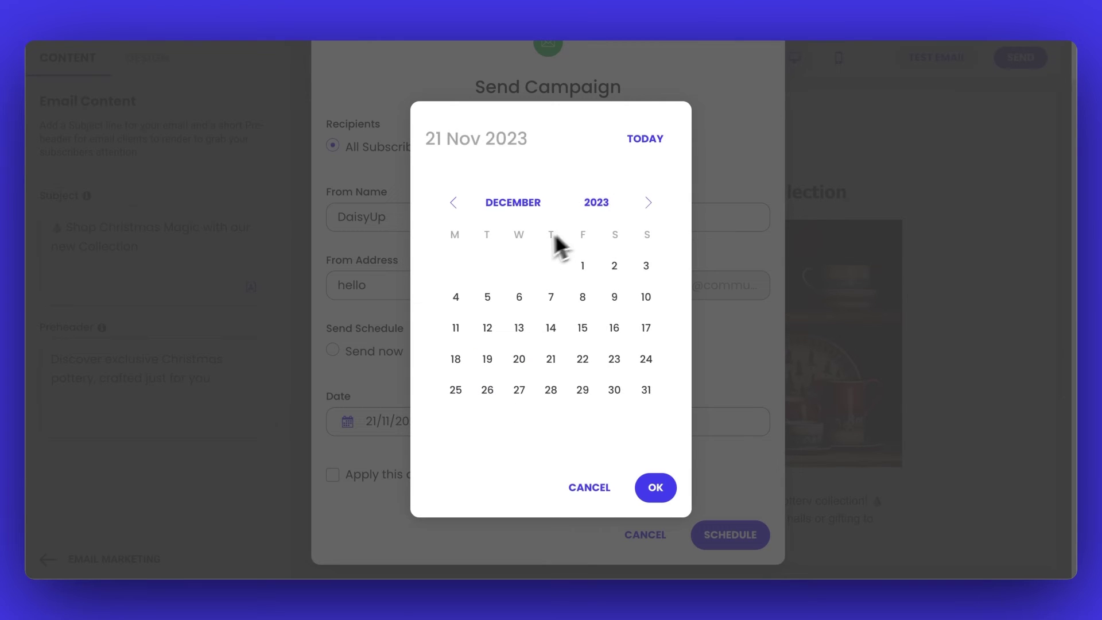
click(579, 267)
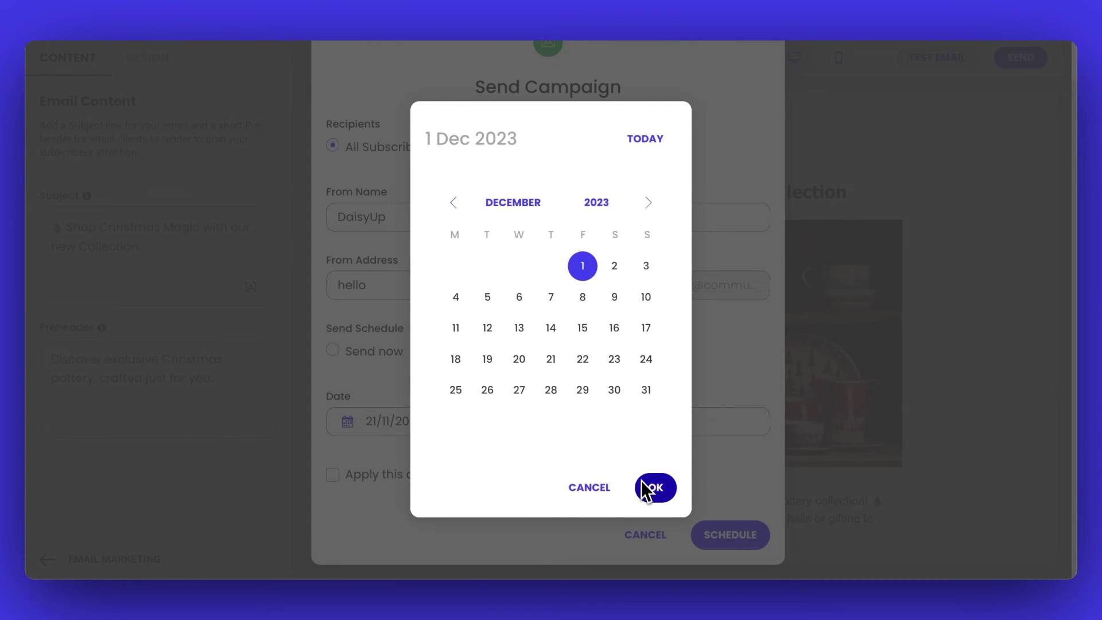
click(653, 488)
click(597, 424)
click(511, 239)
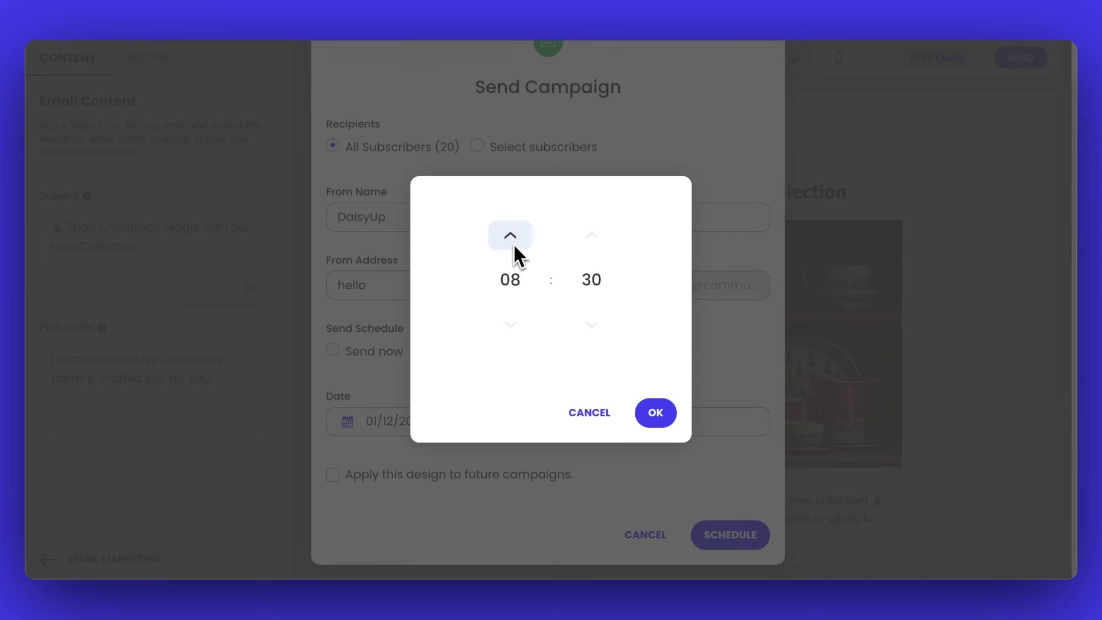
click(646, 412)
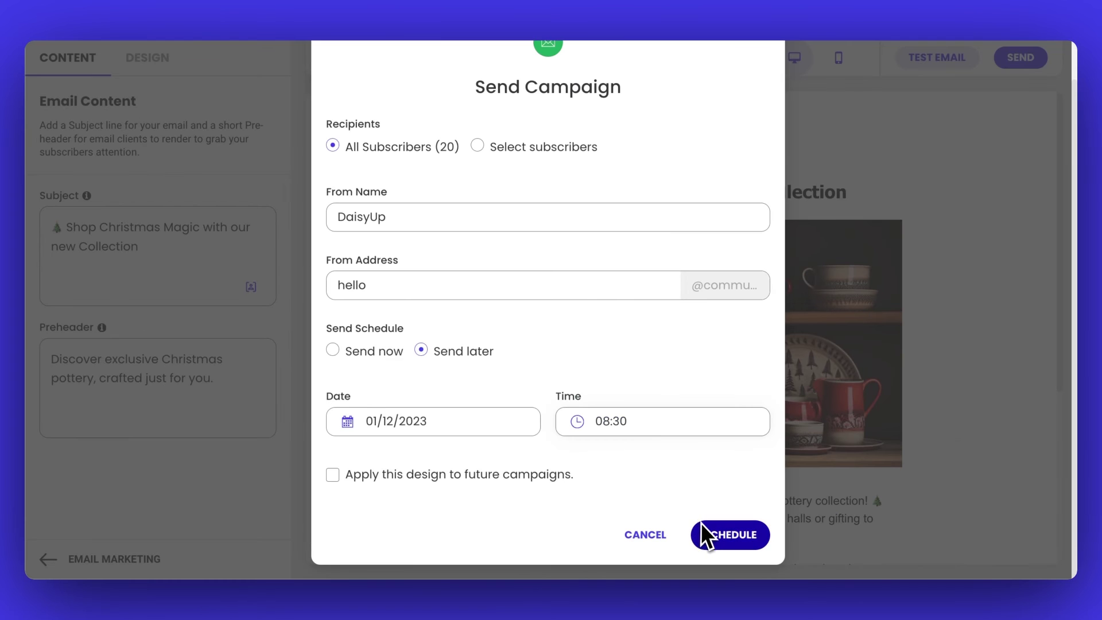